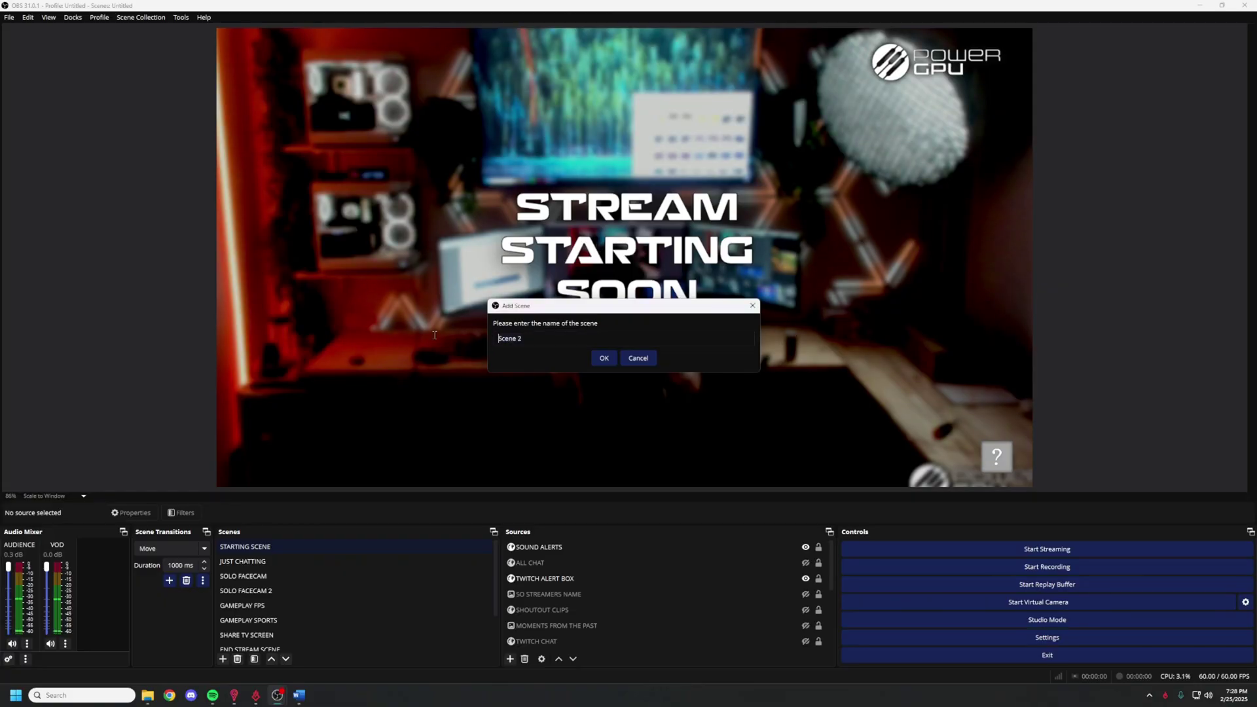
# - Create the scene 3D FACECAM AREA and add the existing GAMING PC video capture source, scaled to fill the canvas
pyautogui.click(607, 361)
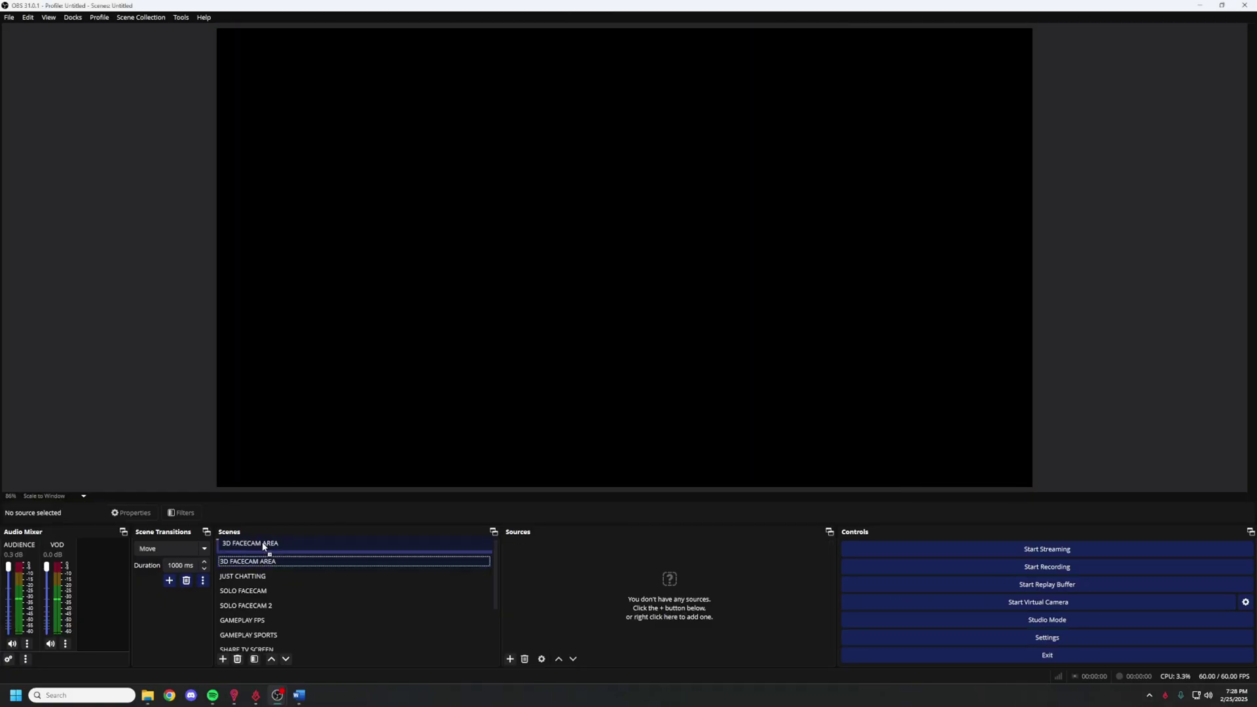
pyautogui.click(510, 658)
pyautogui.click(557, 588)
pyautogui.click(552, 309)
pyautogui.click(589, 339)
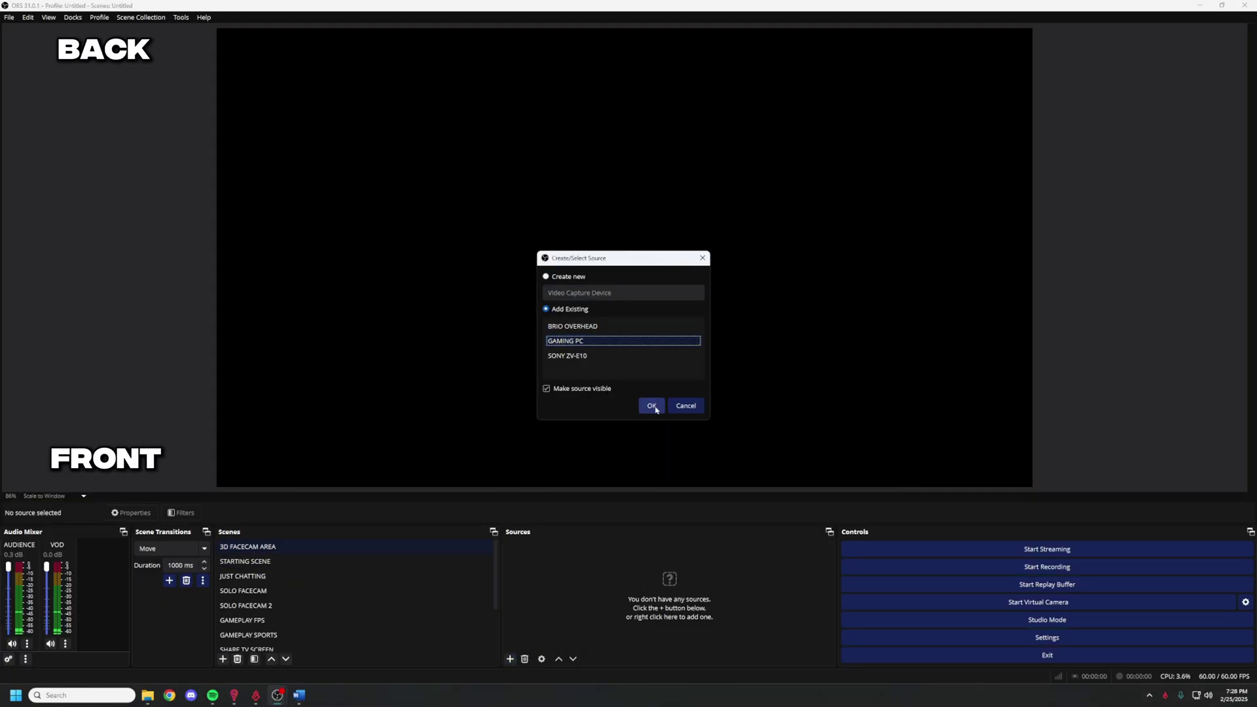
pyautogui.click(651, 406)
pyautogui.moveTo(243, 75)
pyautogui.mouseDown()
pyautogui.moveTo(547, 241)
pyautogui.moveTo(306, 89)
pyautogui.moveTo(245, 76)
pyautogui.mouseUp()
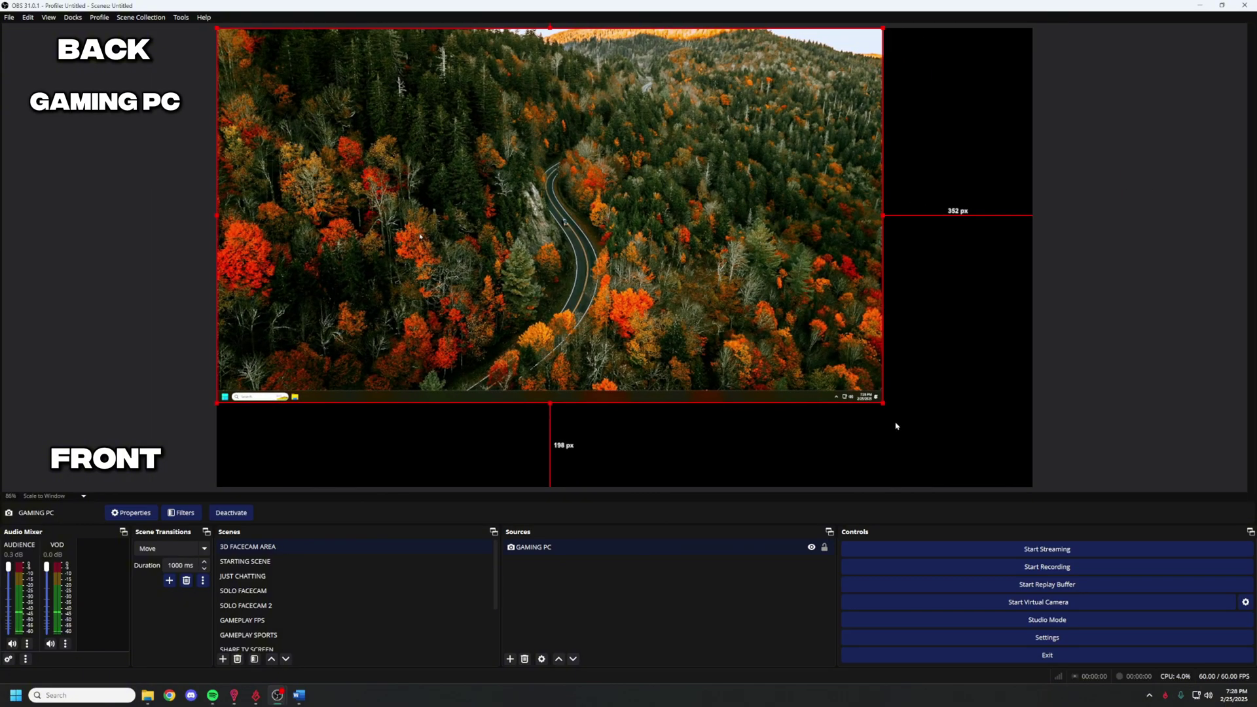
pyautogui.moveTo(885, 402); pyautogui.dragTo(1032, 486)
# - Add the existing SONY ZV-E10 video capture source, shrink it and place it in the middle of the canvas
pyautogui.click(510, 659)
pyautogui.click(562, 592)
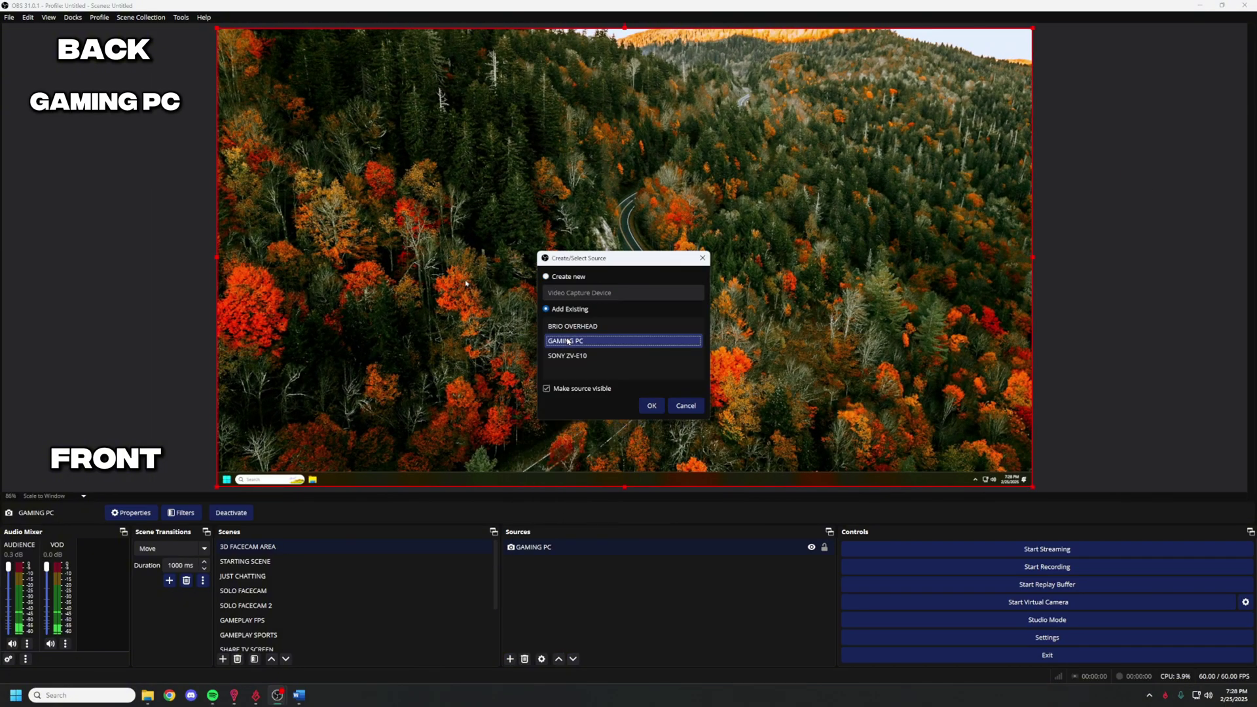
pyautogui.click(567, 355)
pyautogui.click(652, 405)
pyautogui.moveTo(218, 28); pyautogui.dragTo(715, 308)
pyautogui.moveTo(942, 447); pyautogui.dragTo(690, 288)
pyautogui.moveTo(777, 331); pyautogui.dragTo(782, 372)
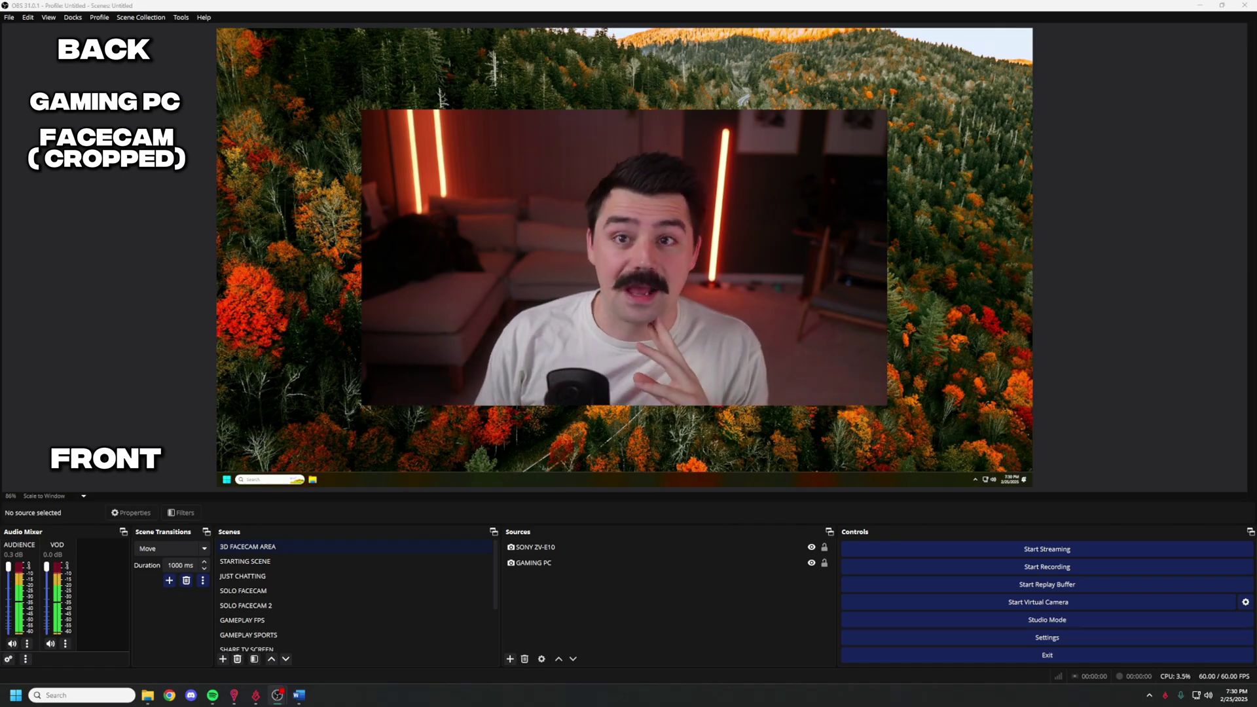
# - Add the existing WHITE BOARDER THIN image source, shrink it and position it so its lower edge meets the facecam's lower edge
pyautogui.click(509, 660)
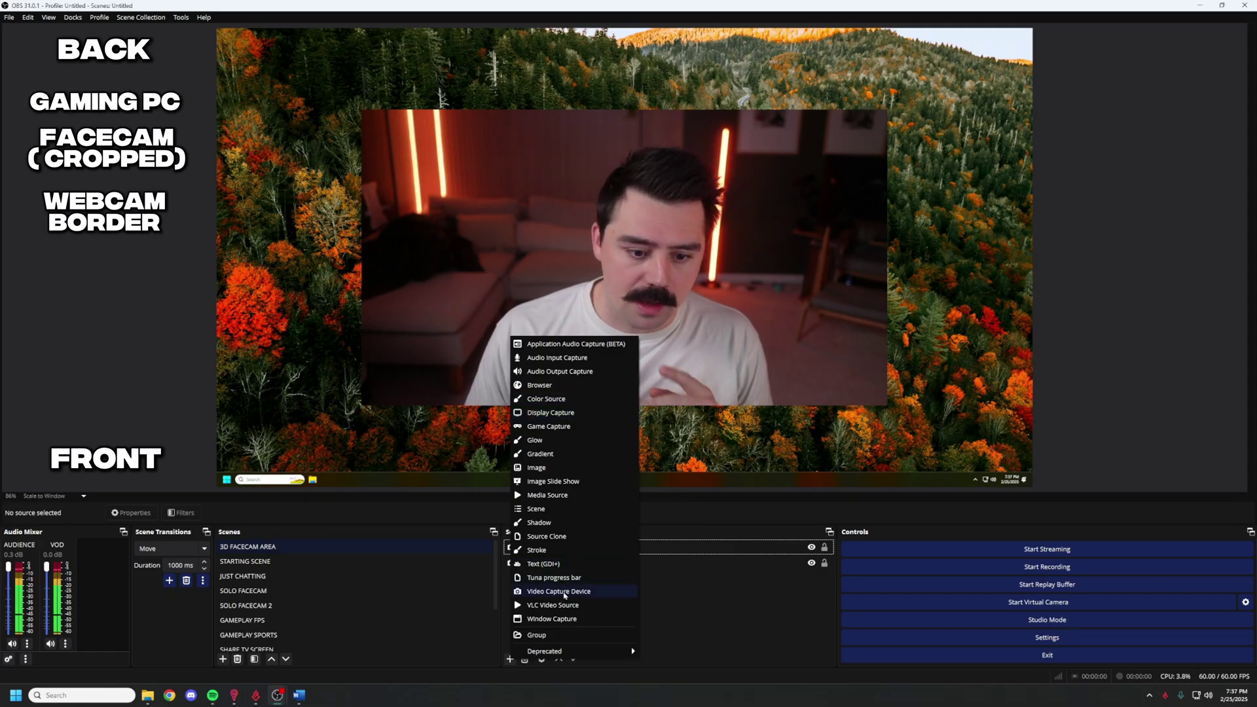
pyautogui.click(553, 468)
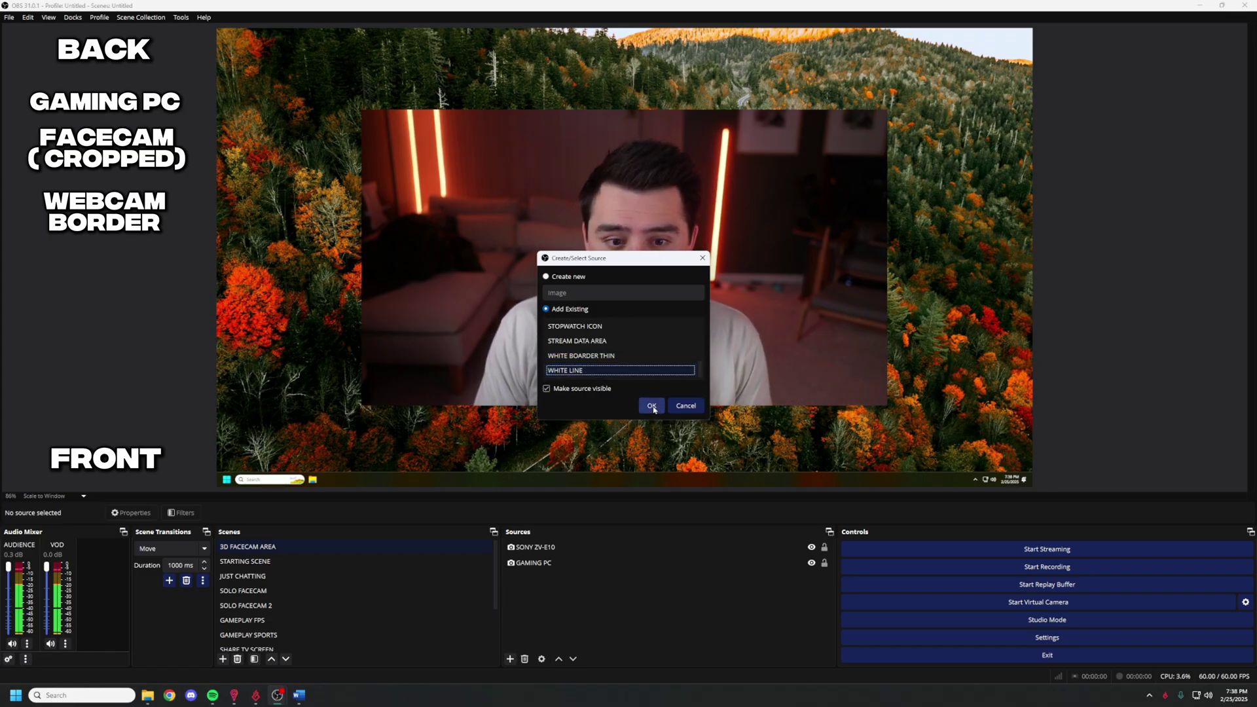
pyautogui.click(653, 406)
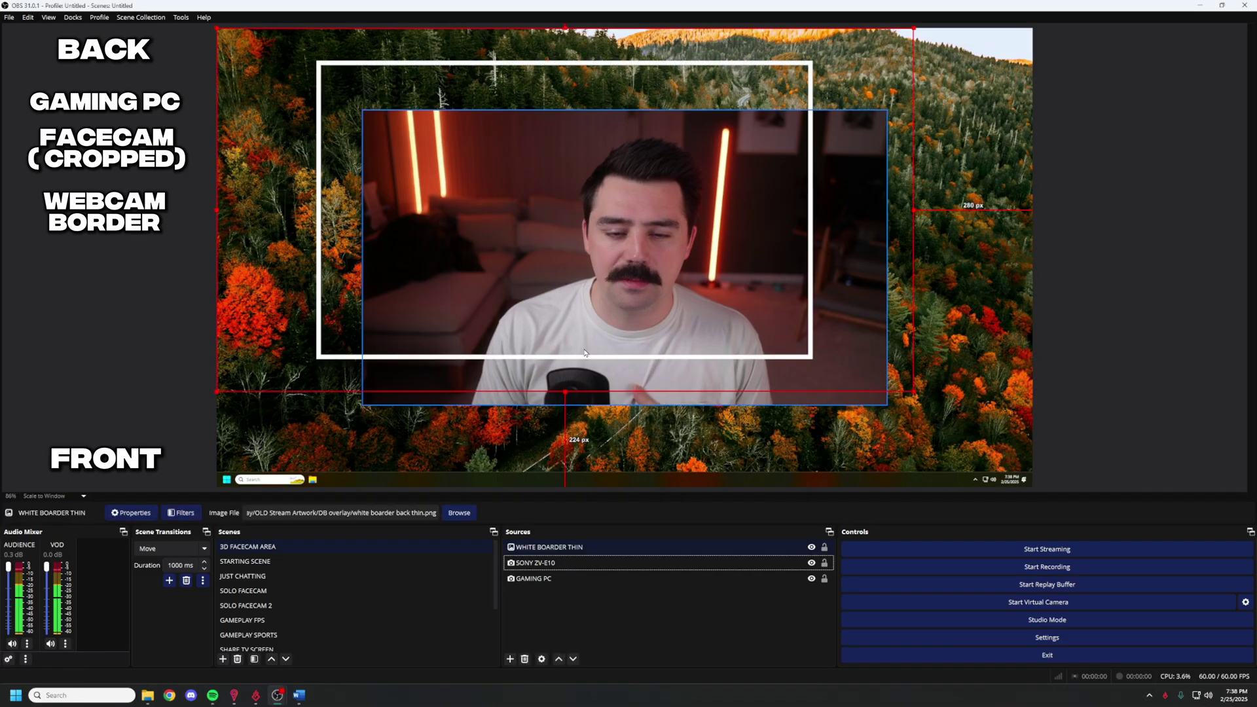
pyautogui.moveTo(216, 27); pyautogui.dragTo(407, 127)
pyautogui.moveTo(446, 215); pyautogui.dragTo(405, 255)
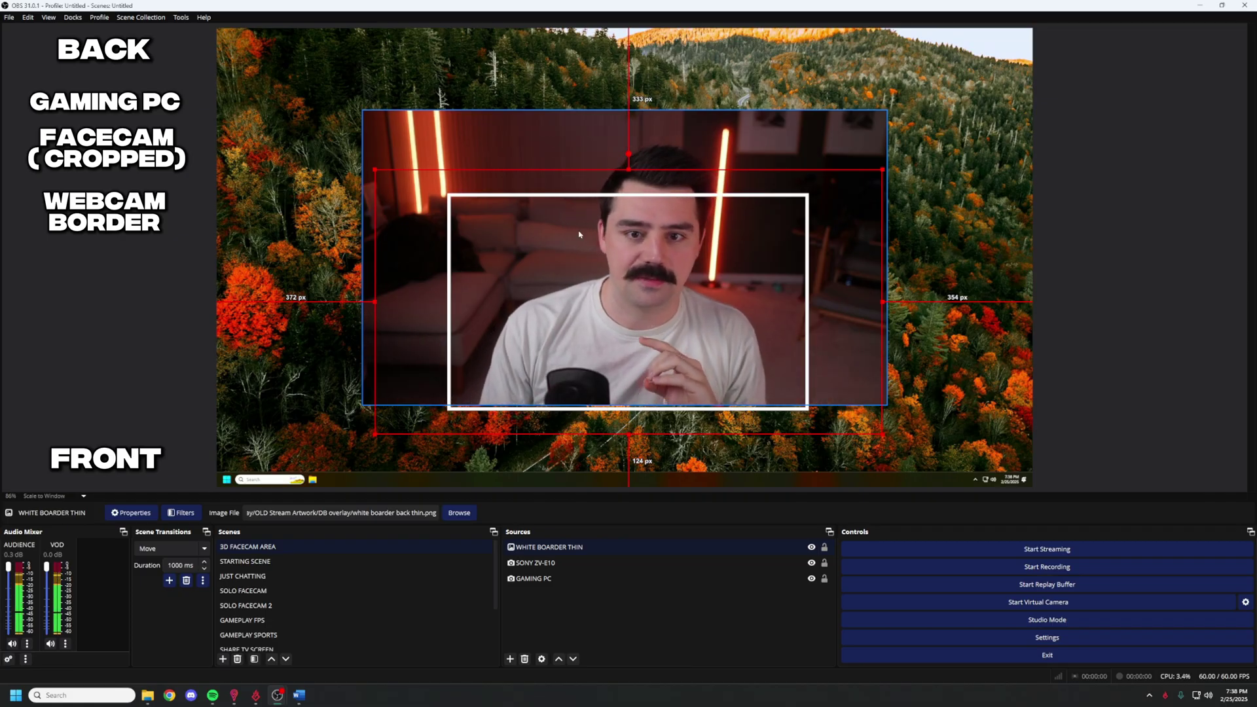
pyautogui.moveTo(591, 226); pyautogui.dragTo(590, 224)
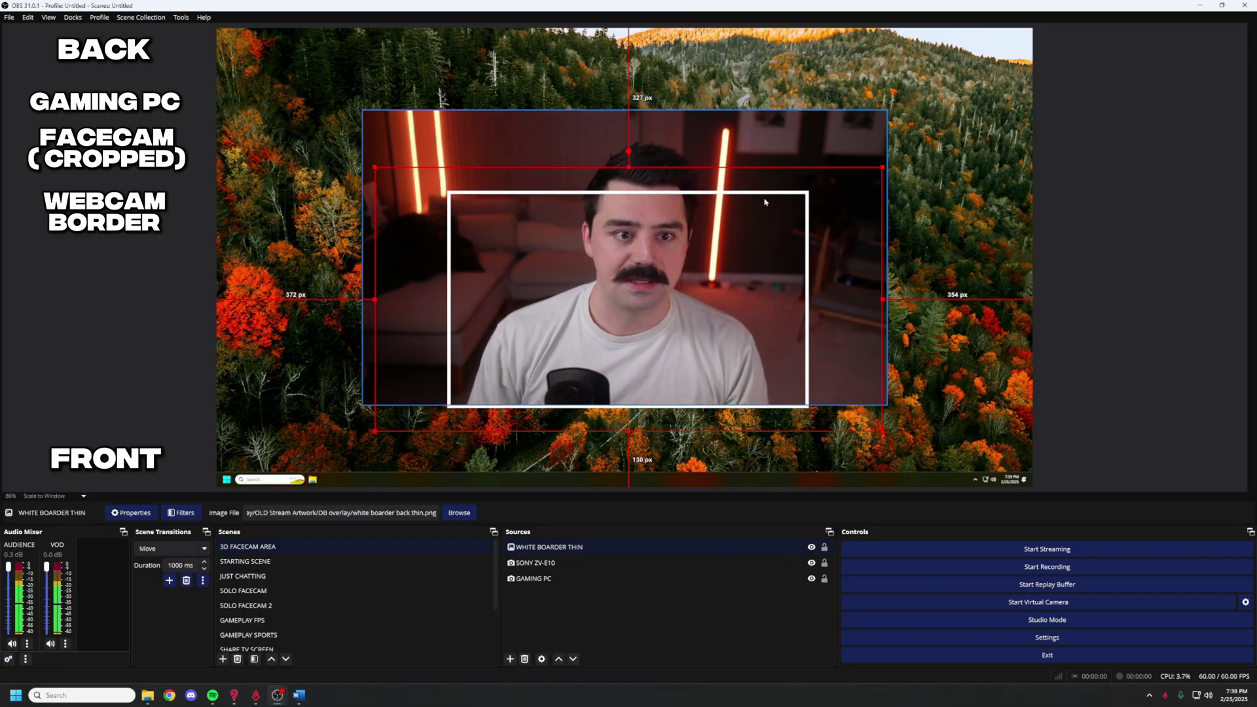
# - Crop the right, left and top edges of the SONY ZV-E10 source to the white border
pyautogui.click(500, 122)
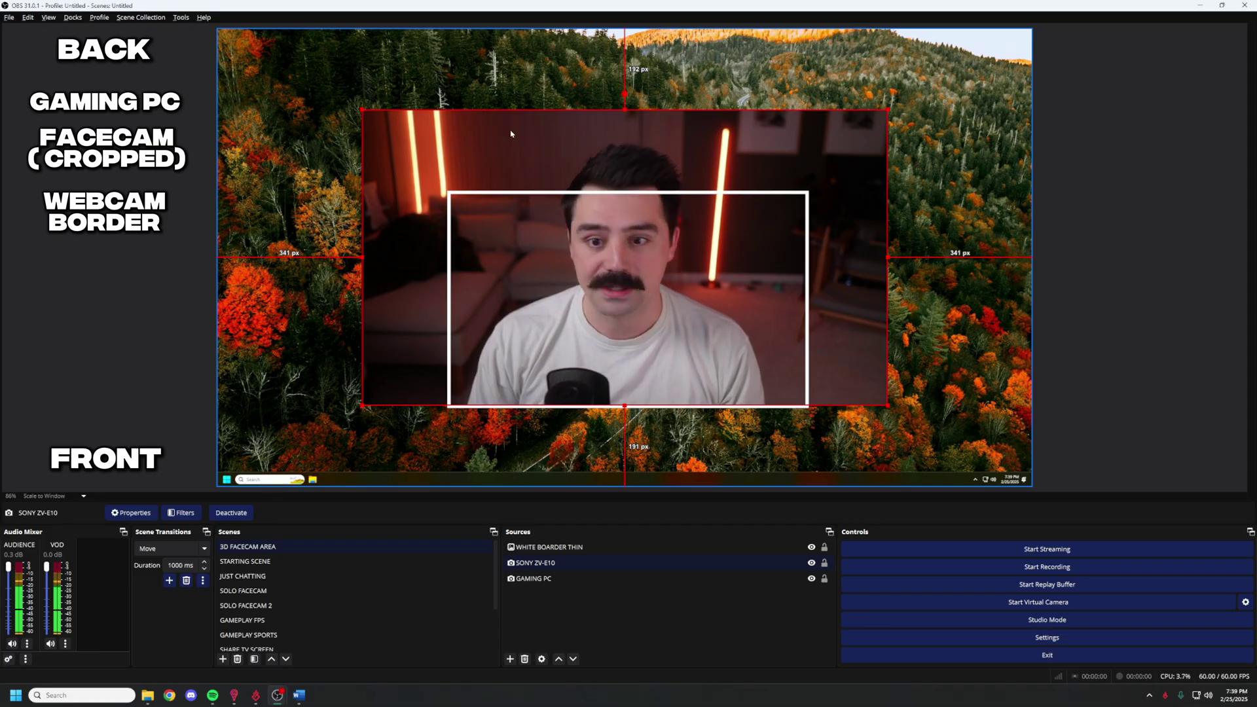
pyautogui.moveTo(889, 258); pyautogui.dragTo(840, 258)
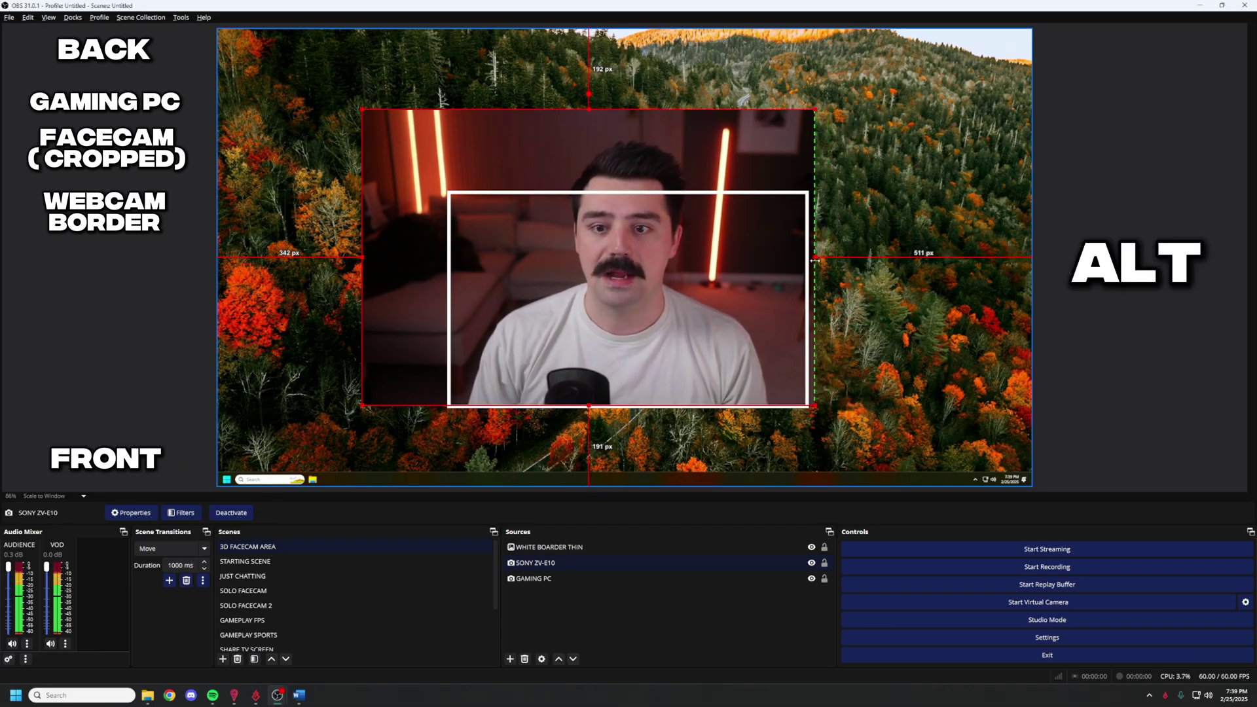
pyautogui.moveTo(362, 258); pyautogui.dragTo(449, 247)
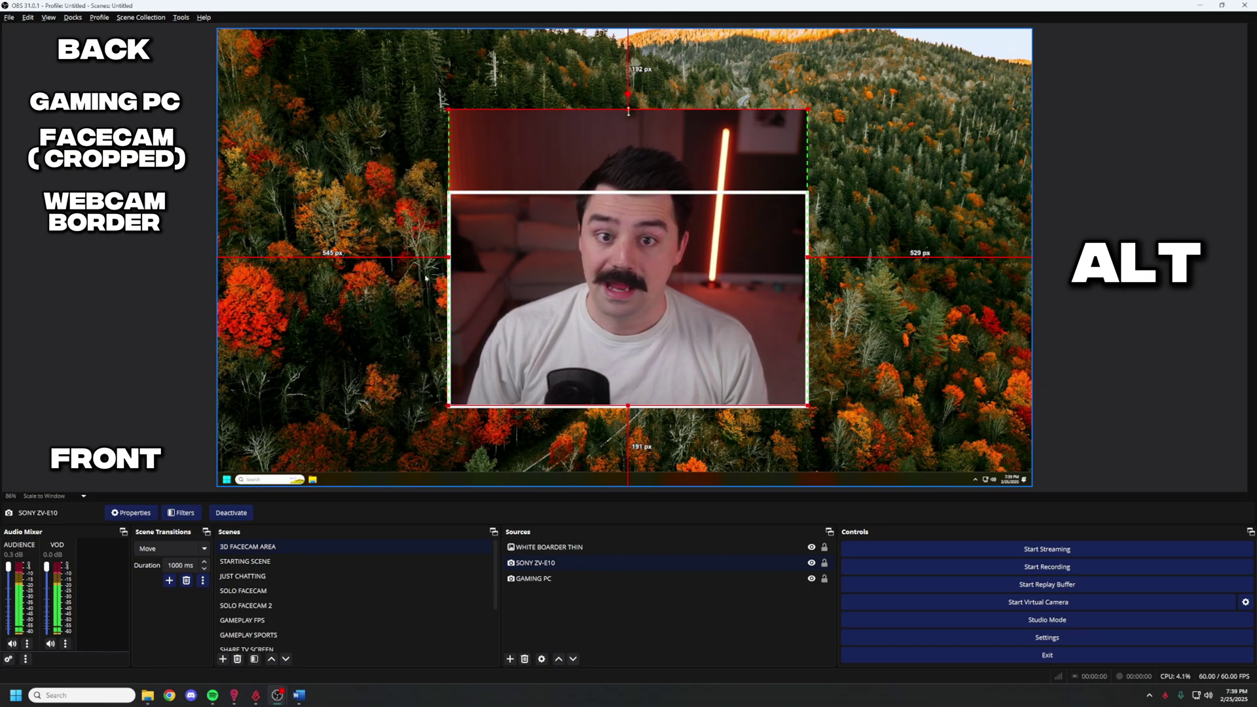
pyautogui.moveTo(629, 122); pyautogui.dragTo(628, 192)
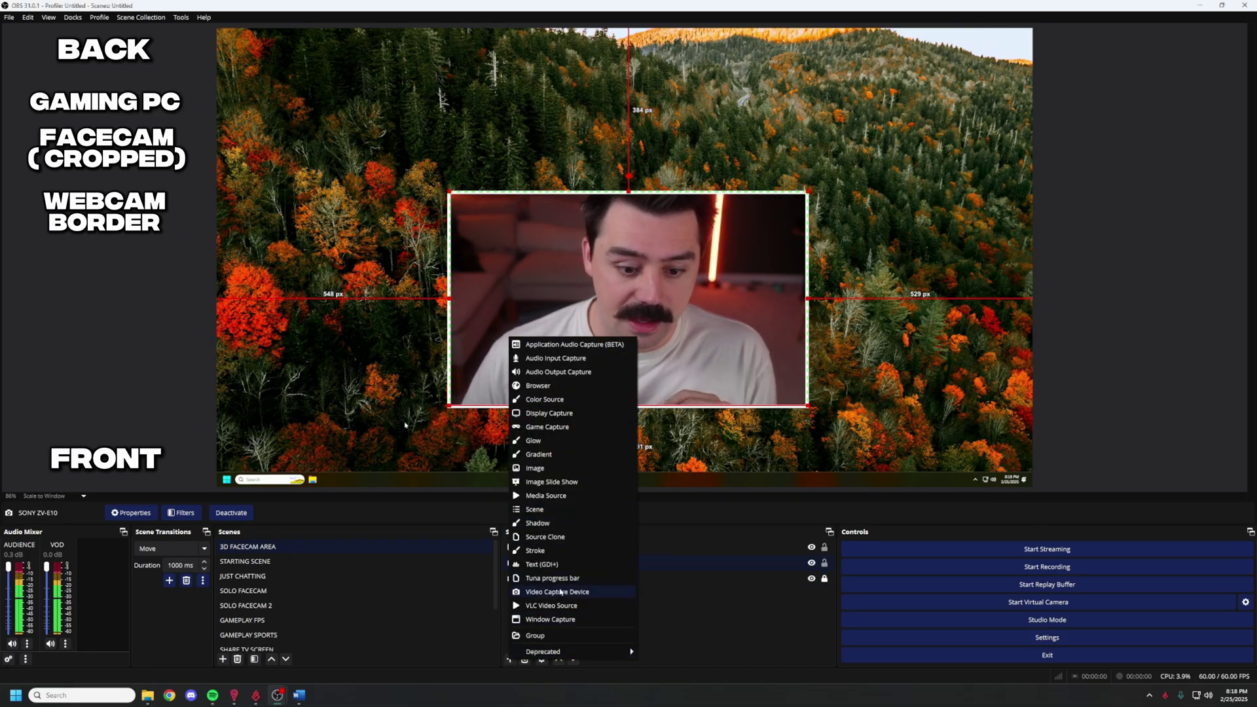
# - Add a Source Clone named FACECAM BACKGROUND REMOVED that clones SONY ZV-E10
pyautogui.click(560, 537)
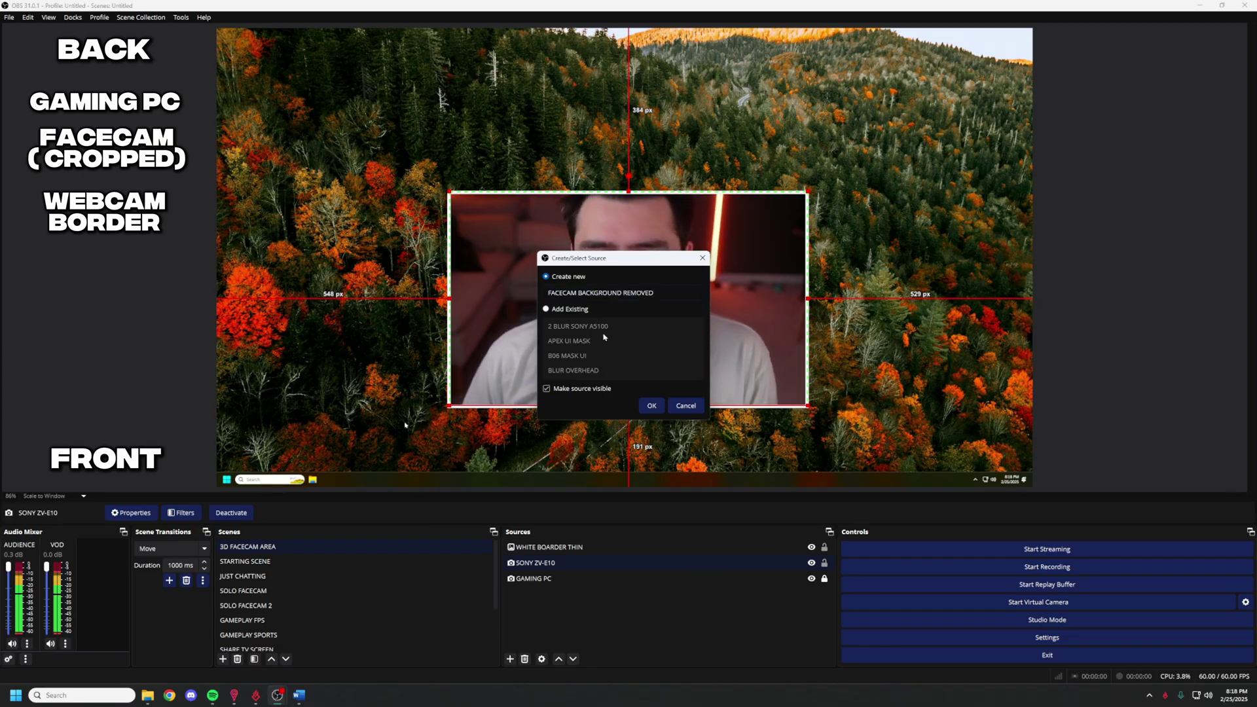
pyautogui.click(650, 405)
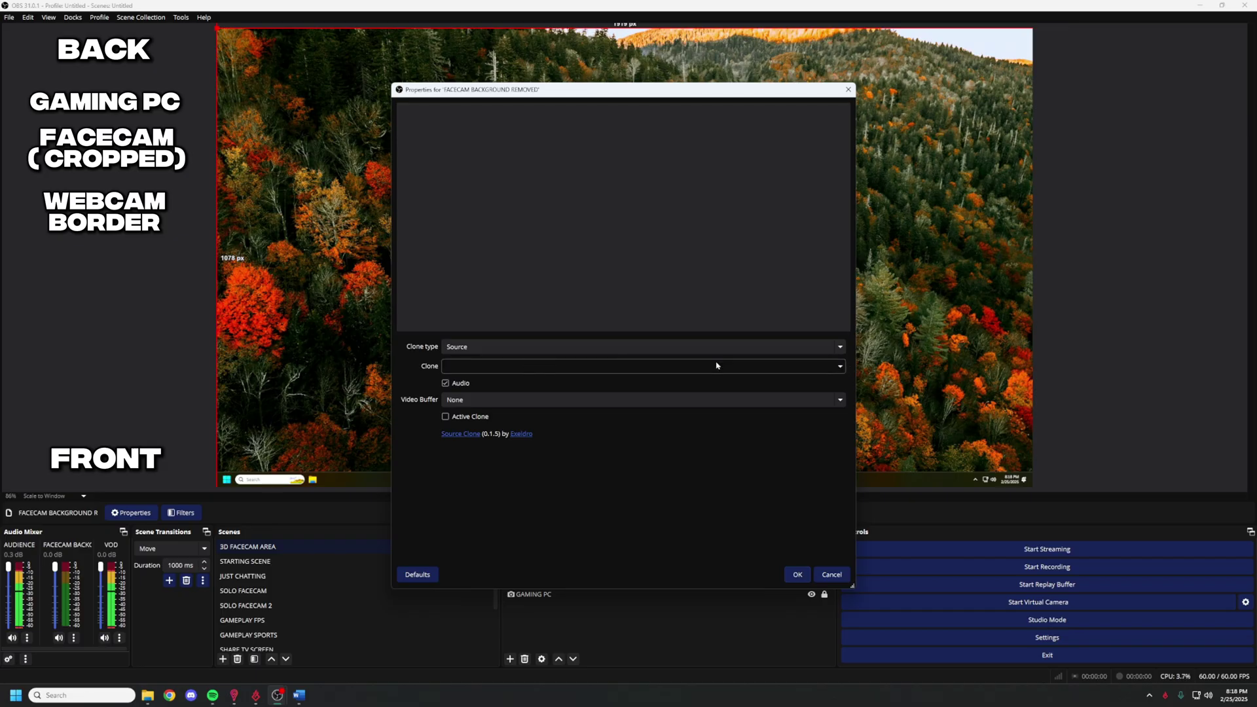
pyautogui.click(838, 366)
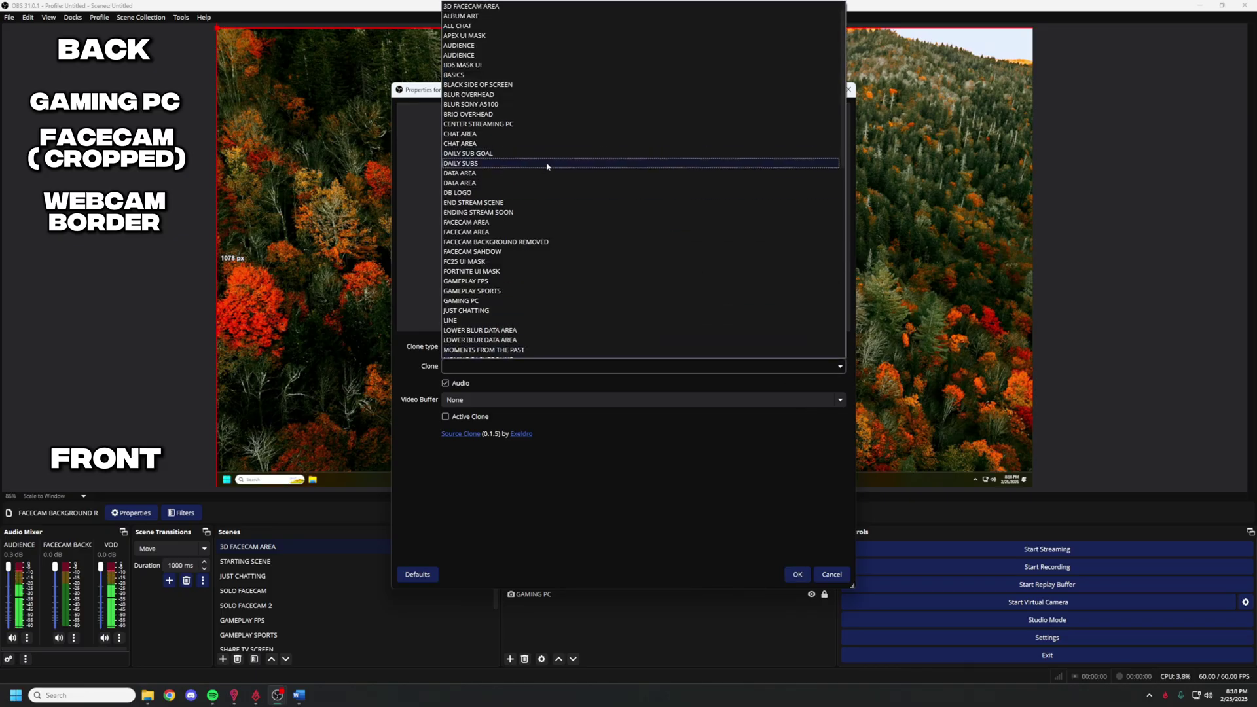
pyautogui.scroll(-15, 531, 184)
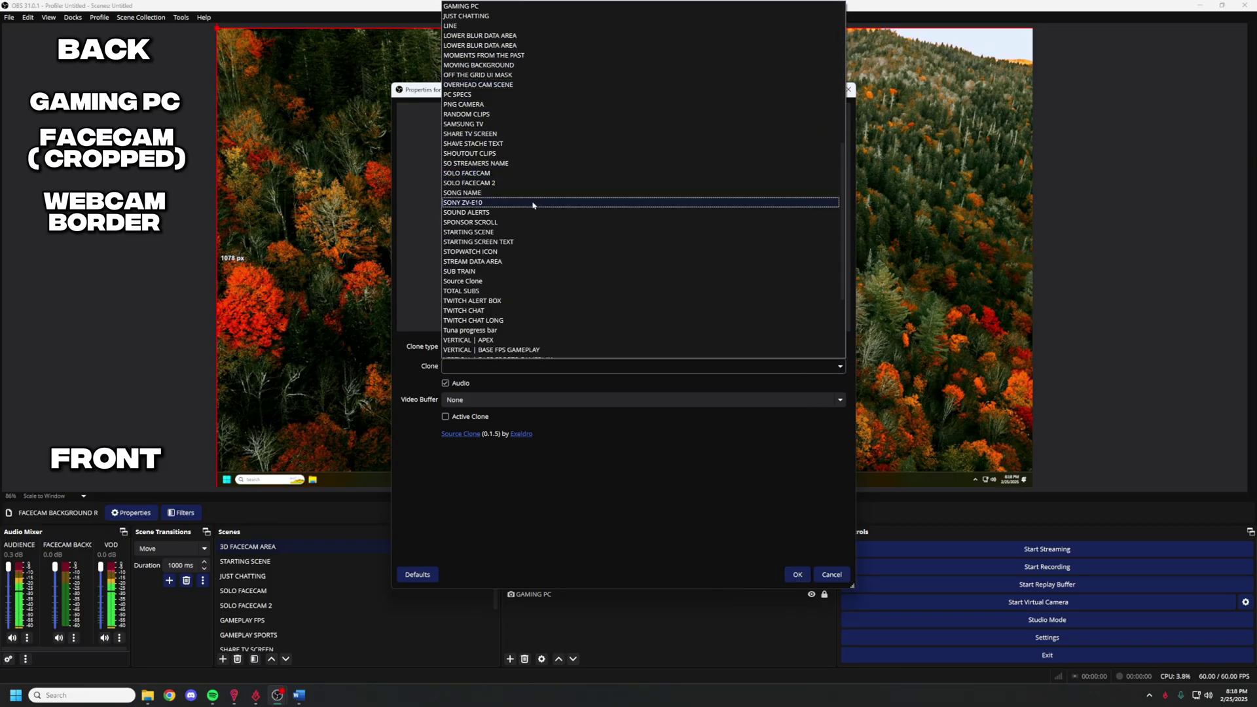
pyautogui.scroll(6, 531, 205)
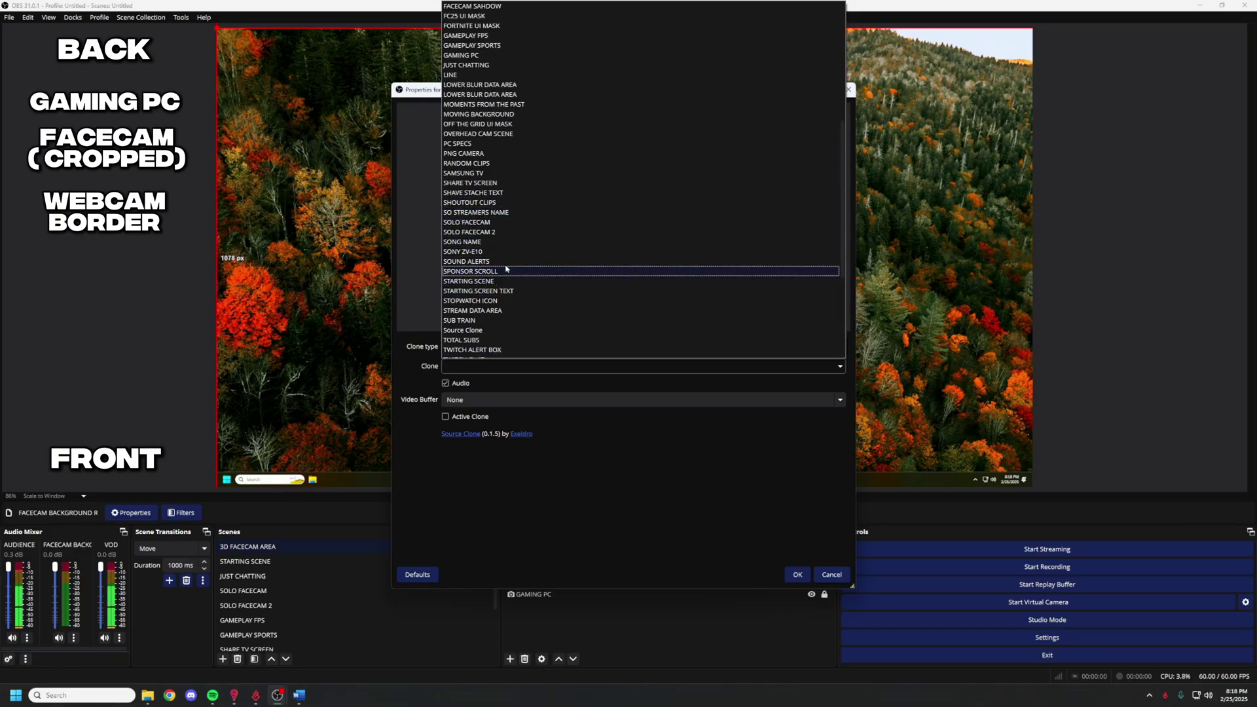
pyautogui.click(504, 252)
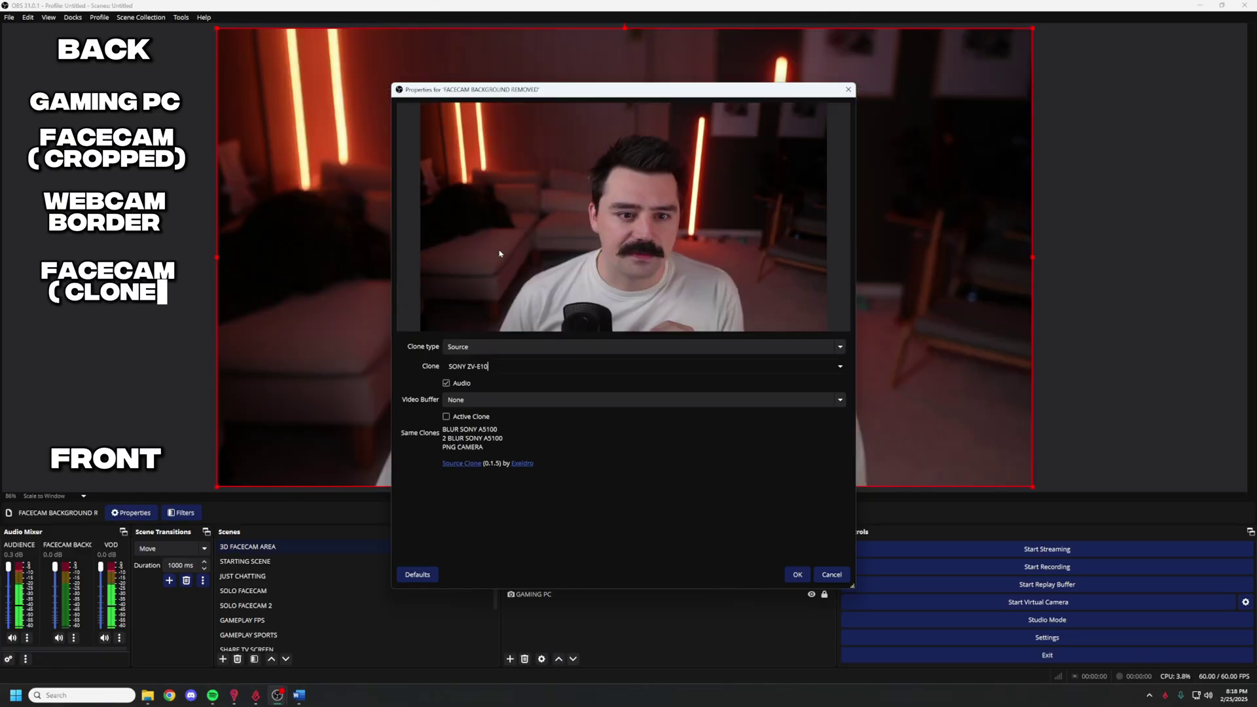
pyautogui.click(797, 574)
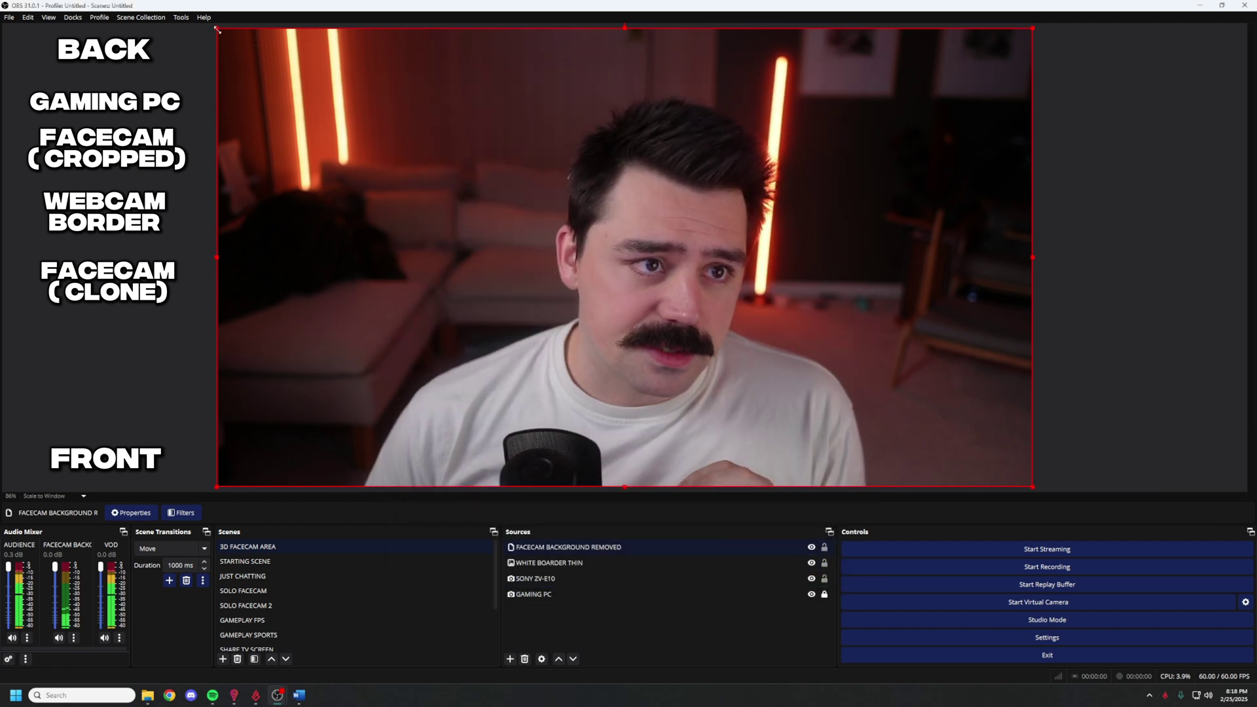
# - Shrink the cloned facecam and move it over the lower part of the original facecam and border
pyautogui.moveTo(217, 28); pyautogui.dragTo(649, 271)
pyautogui.moveTo(713, 295)
pyautogui.mouseDown()
pyautogui.moveTo(779, 102)
pyautogui.moveTo(745, 125)
pyautogui.mouseUp()
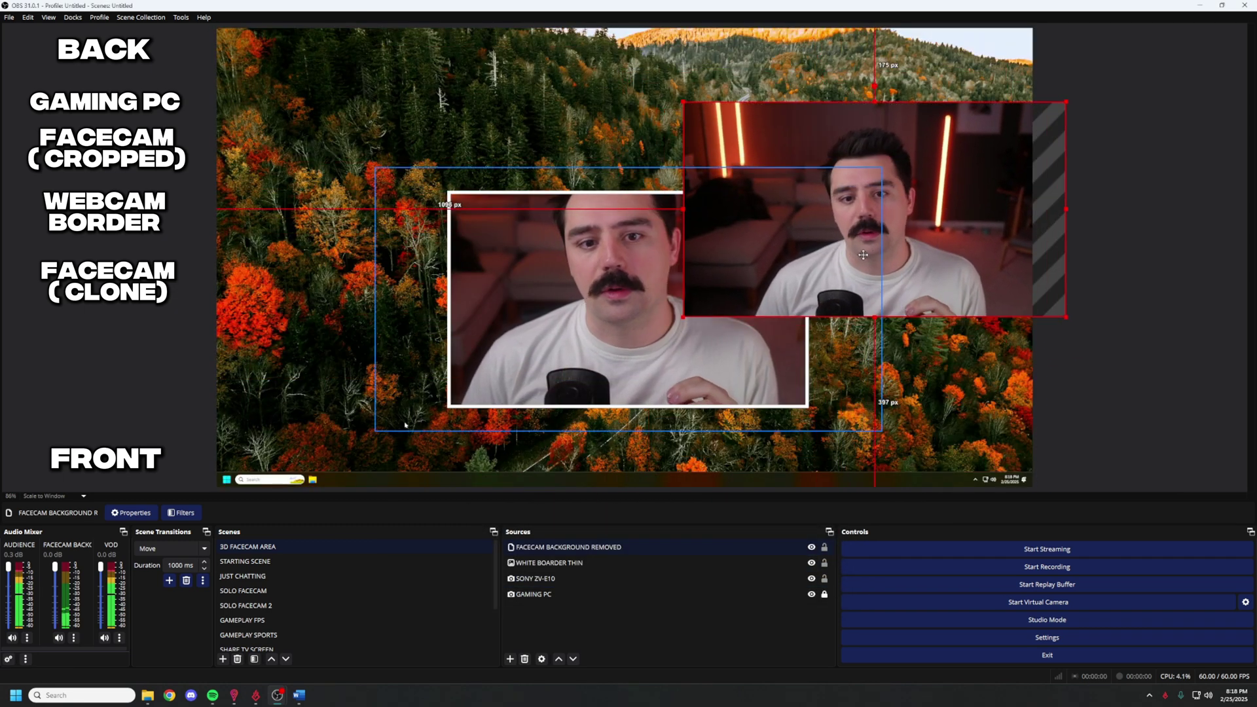
pyautogui.moveTo(857, 266); pyautogui.dragTo(861, 228)
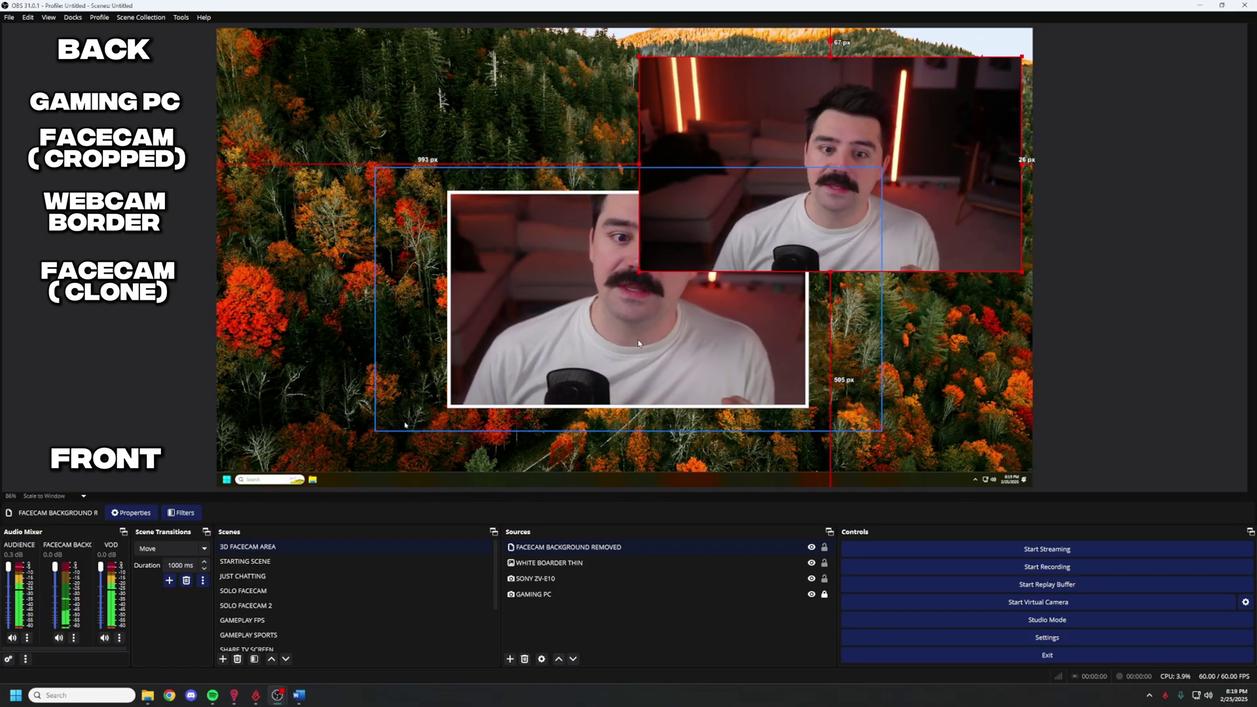
pyautogui.moveTo(885, 145); pyautogui.dragTo(778, 258)
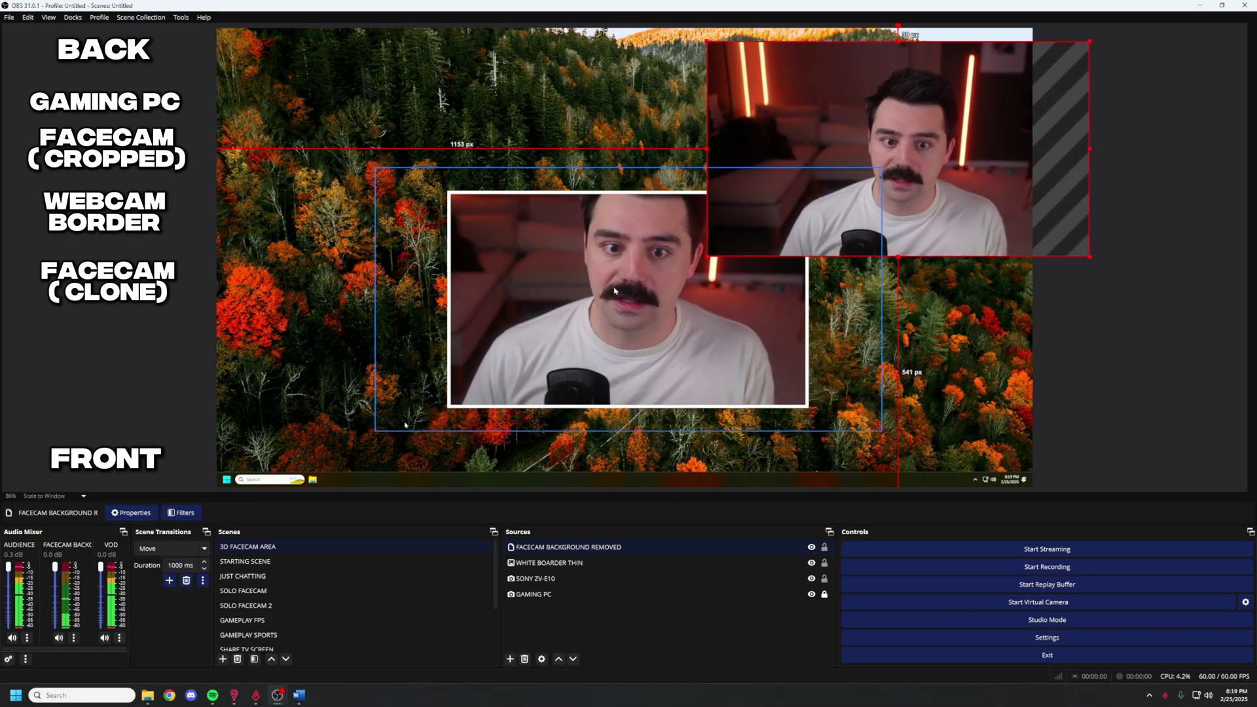
pyautogui.moveTo(930, 145); pyautogui.dragTo(615, 366)
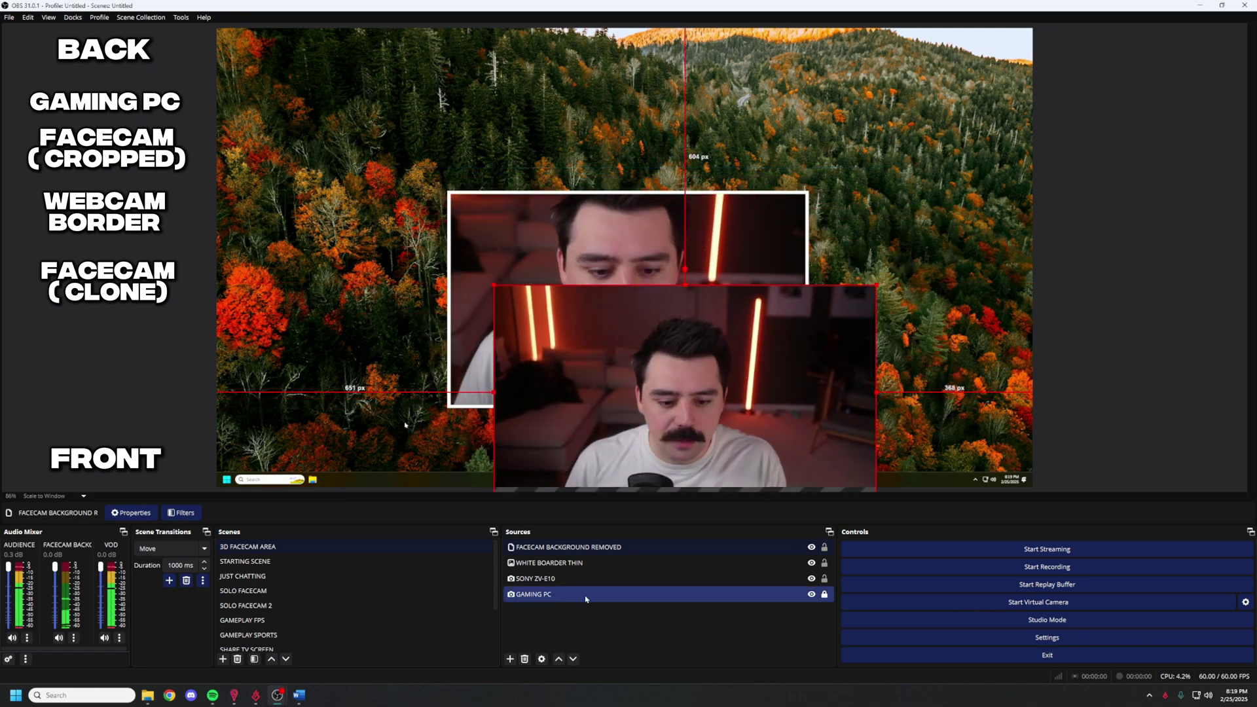
# - Remove the left, top and right crops from the SONY ZV-E10 source so its full frame shows again
pyautogui.click(571, 579)
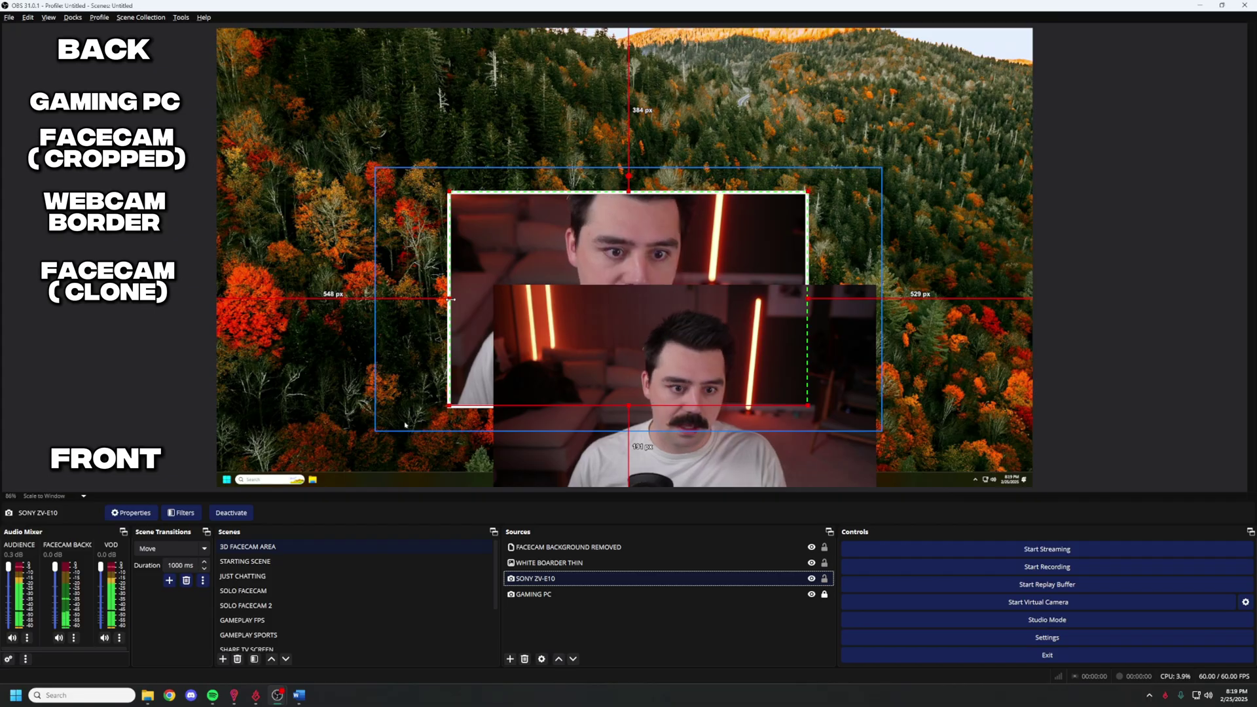
pyautogui.moveTo(449, 298); pyautogui.dragTo(362, 299)
pyautogui.moveTo(585, 192); pyautogui.dragTo(584, 109)
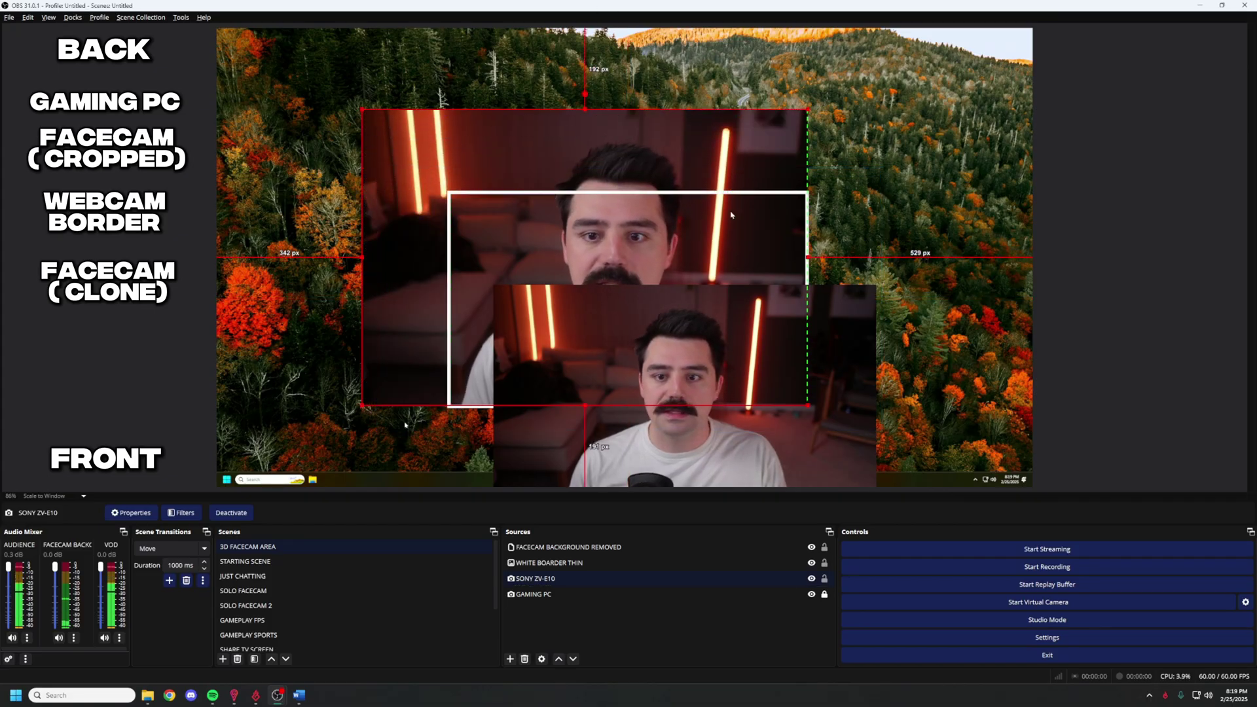
pyautogui.moveTo(808, 257); pyautogui.dragTo(888, 257)
# - Move the cloned facecam onto the original, scale it to the same size and center it to the screen
pyautogui.moveTo(774, 441); pyautogui.dragTo(644, 265)
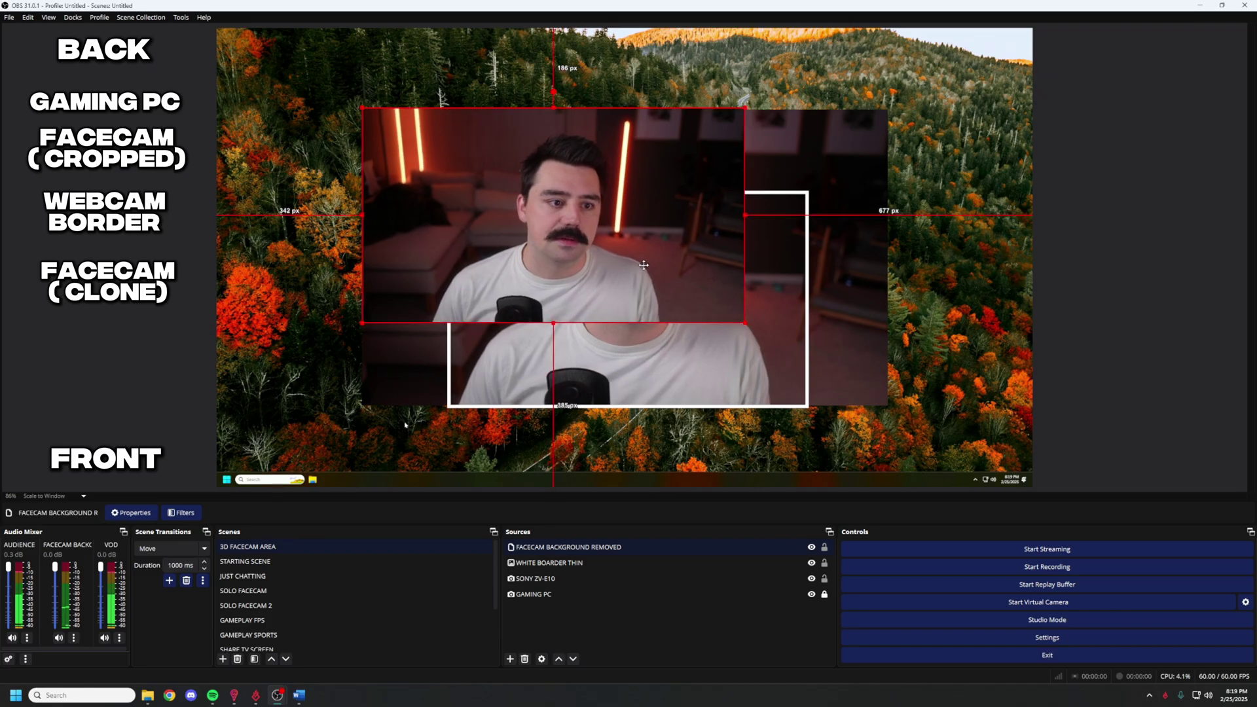
pyautogui.moveTo(744, 322); pyautogui.dragTo(855, 399)
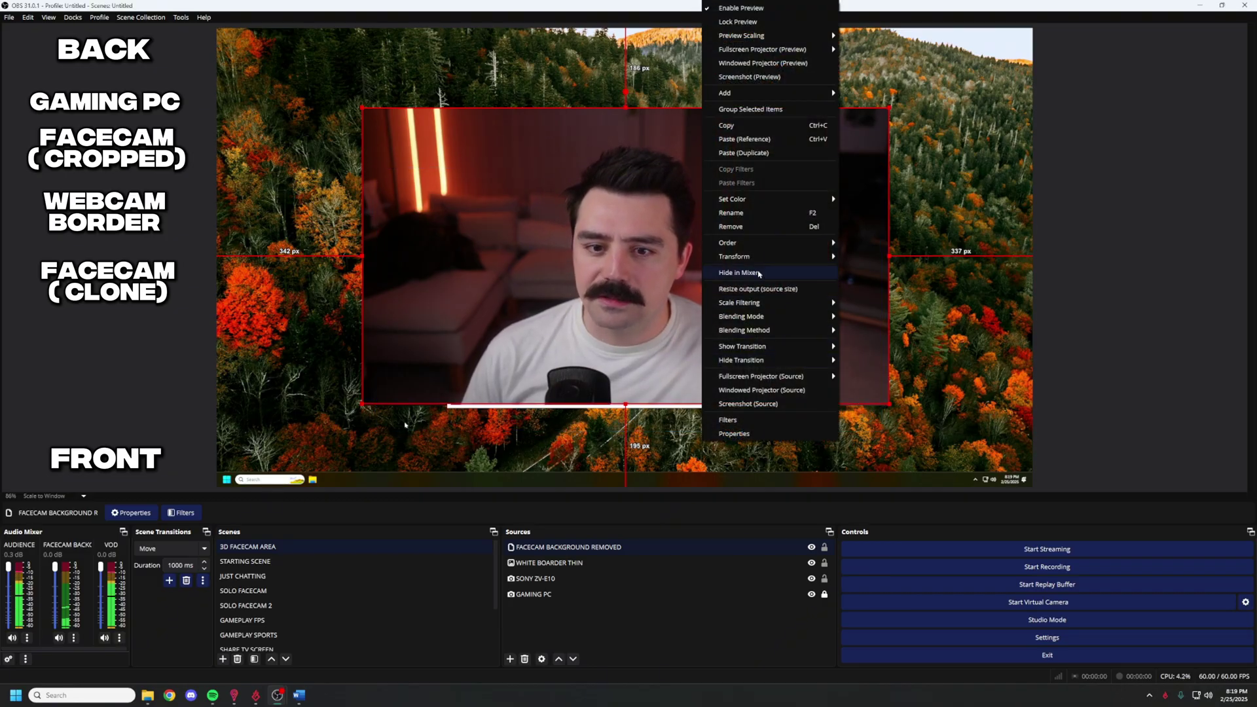
pyautogui.moveTo(752, 257)
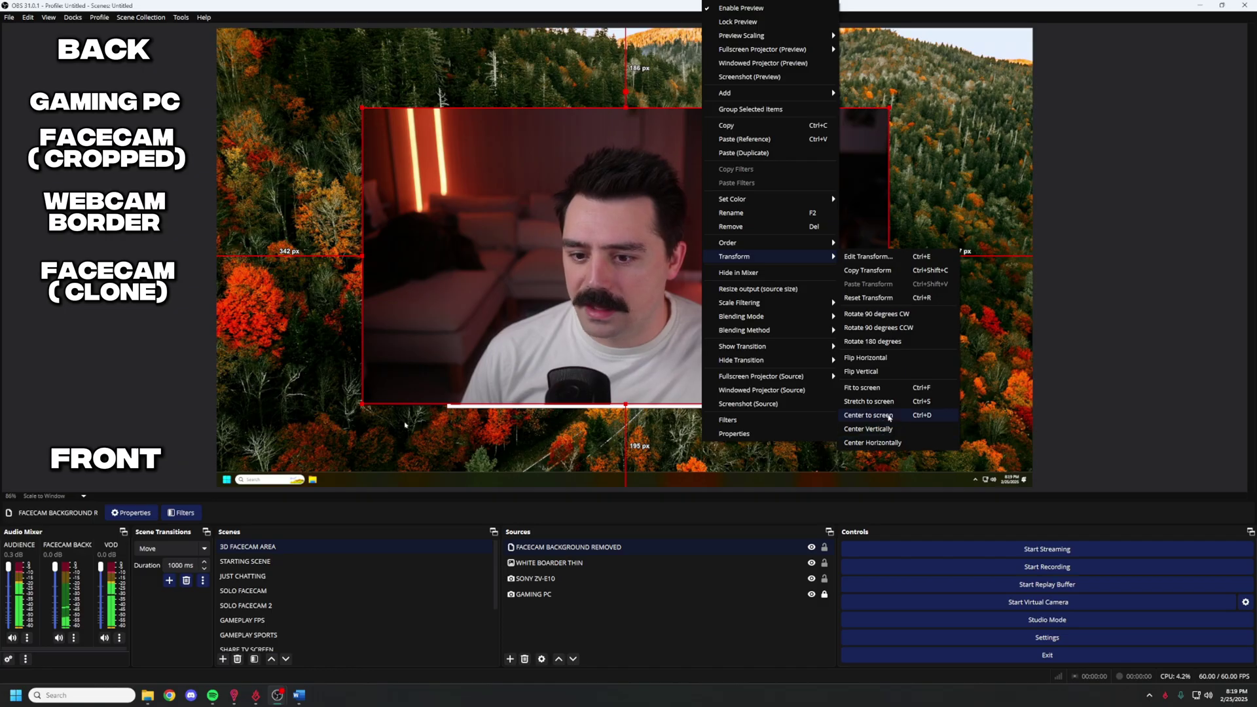
pyautogui.click(898, 421)
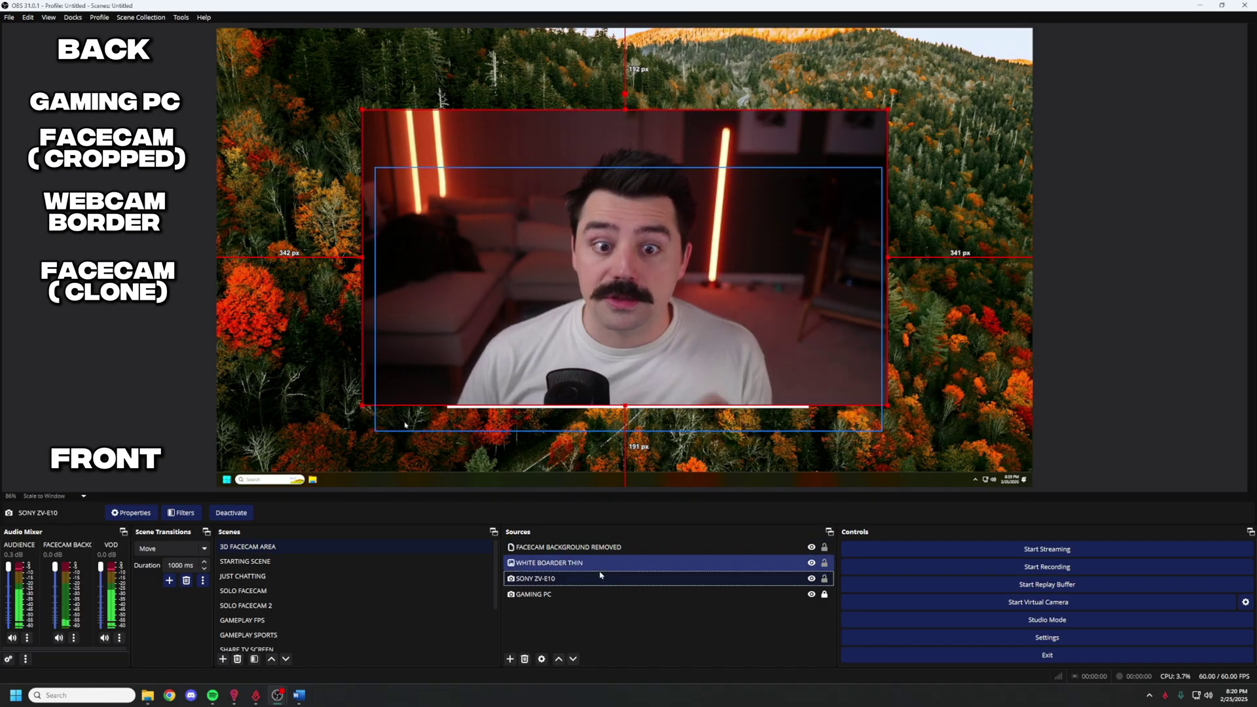
# - Add an NVIDIA Background Removal effect filter to the FACECAM BACKGROUND REMOVED source, keeping the suggested filter name
pyautogui.rightClick(632, 551)
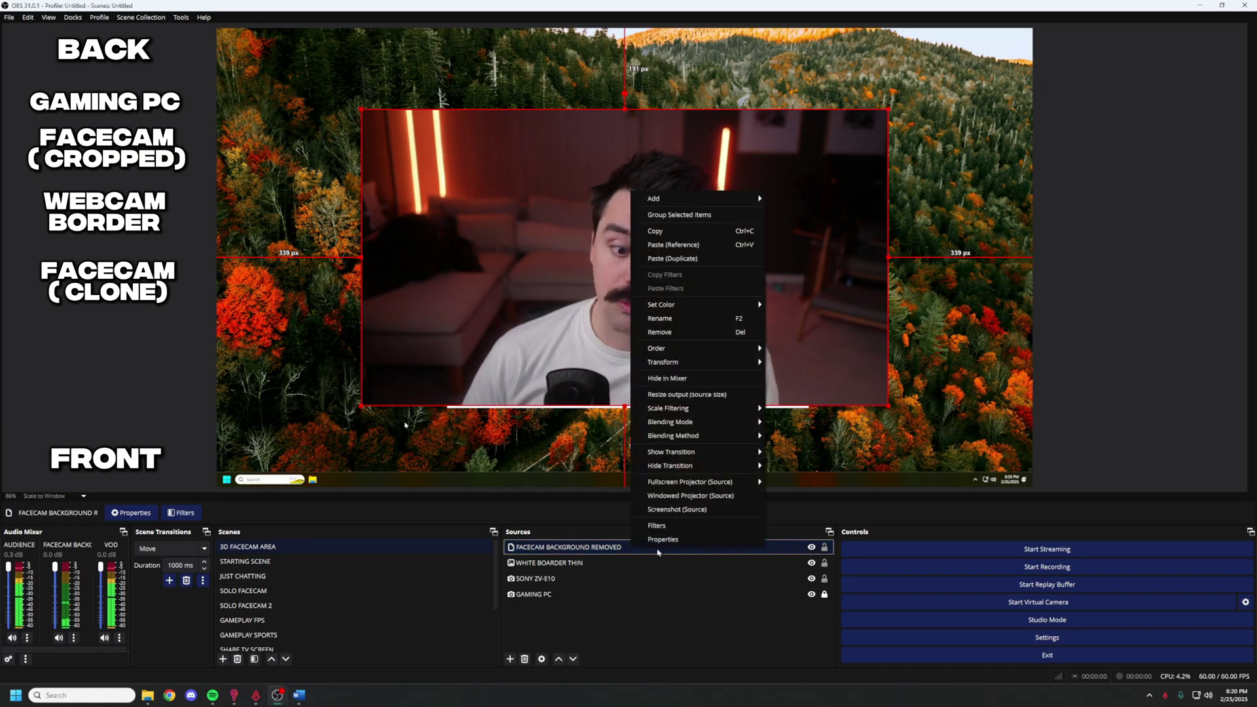
pyautogui.click(657, 523)
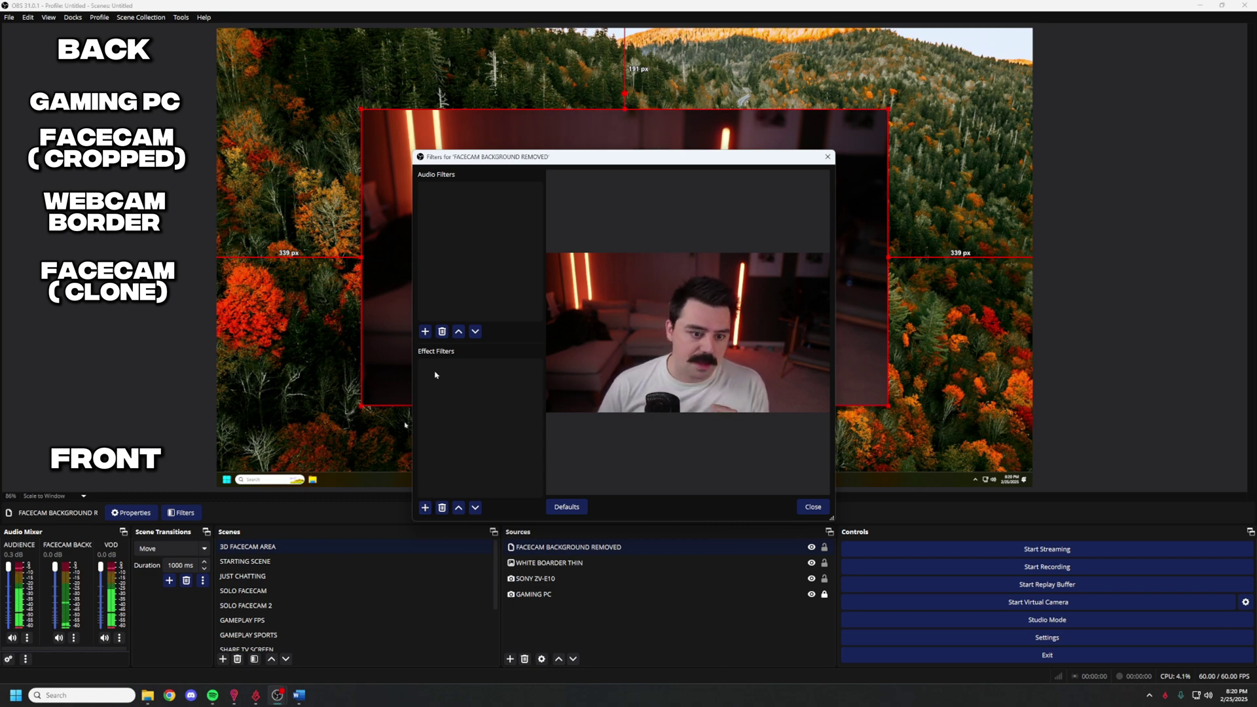
pyautogui.click(425, 509)
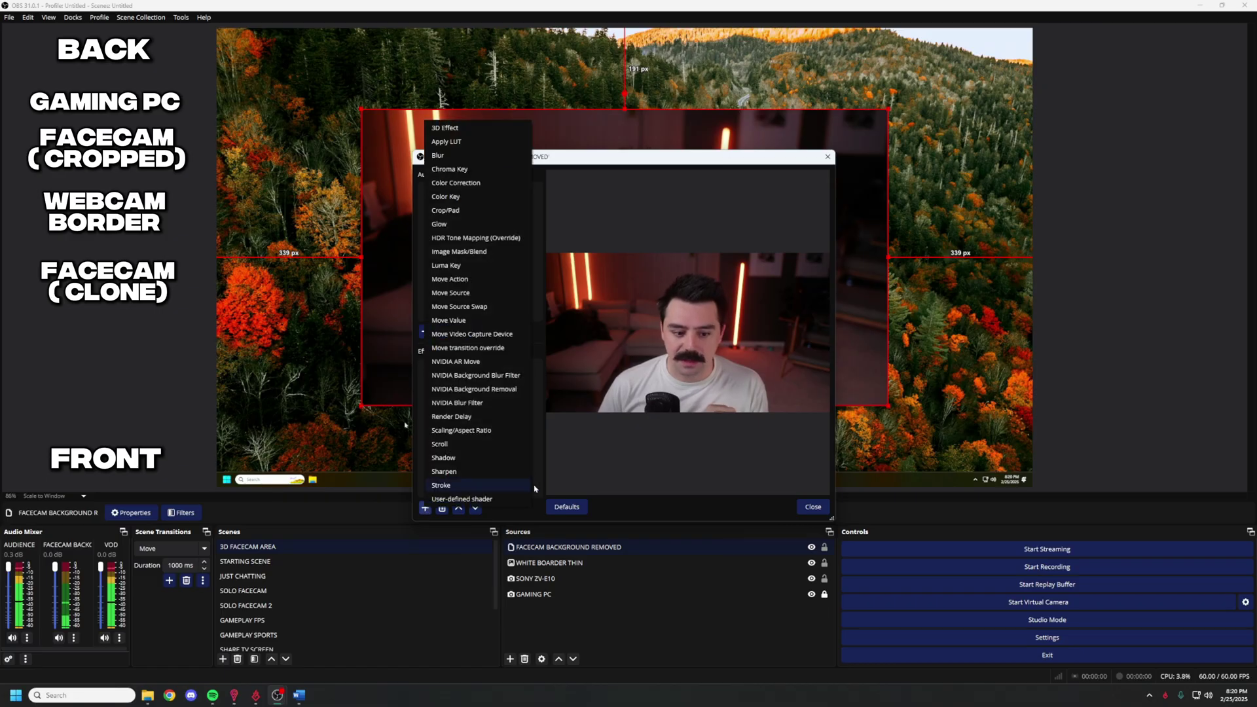
pyautogui.click(490, 389)
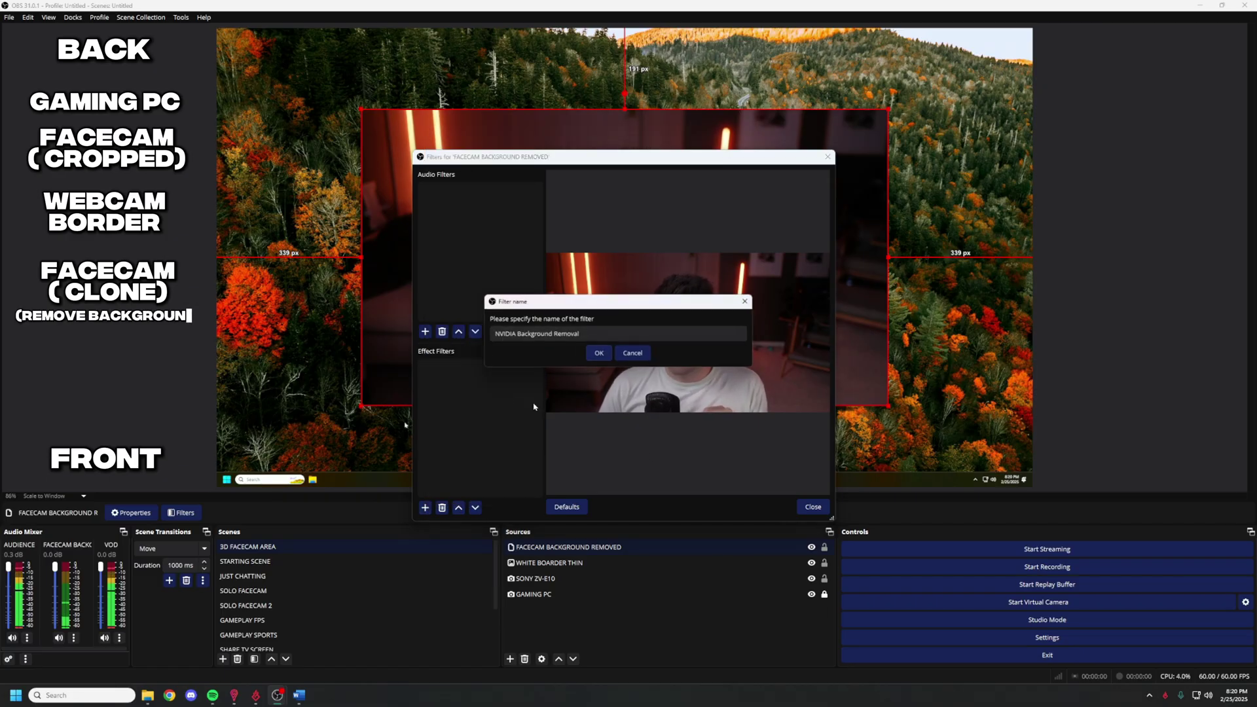
pyautogui.click(599, 353)
# - Move the filters window clear of the preview, set the background removal threshold to 0.95 and close the filters
pyautogui.moveTo(647, 157); pyautogui.dragTo(1082, 125)
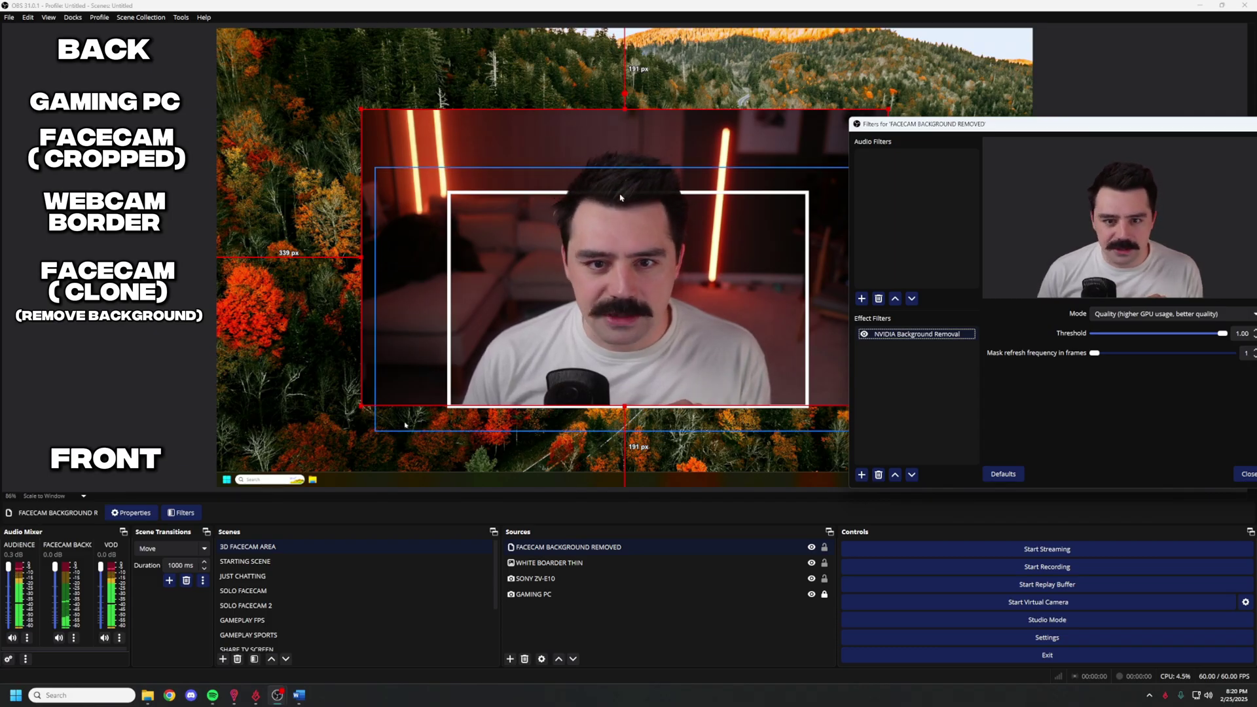
pyautogui.click(1216, 335)
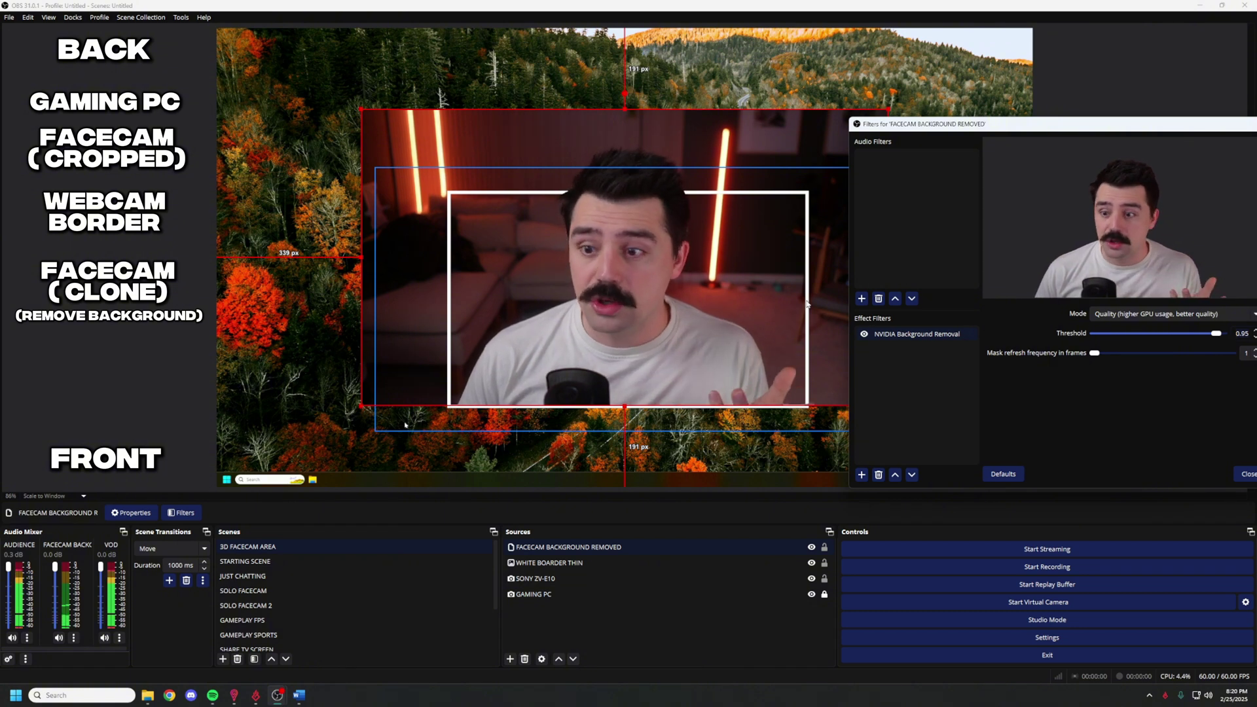
pyautogui.click(1247, 479)
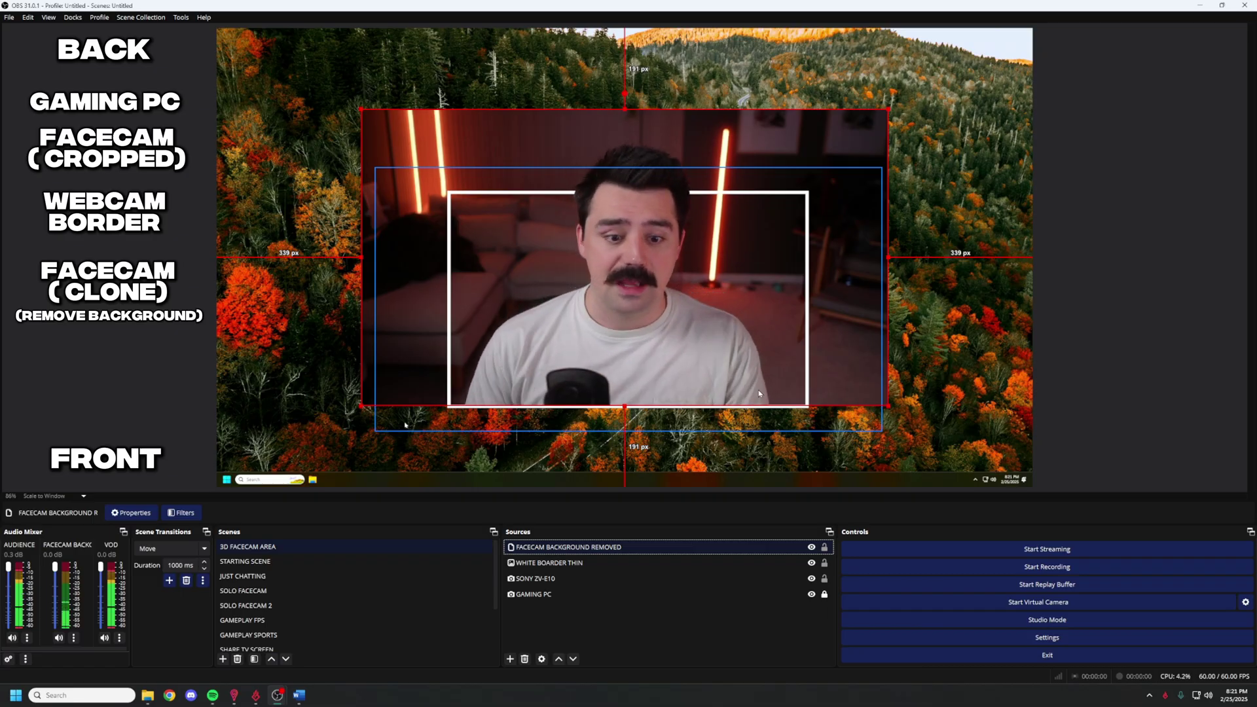
# - Crop the right, top and left sides of SONY ZV-E10 to the white border, checking it with the clone hidden and shown
pyautogui.click(561, 579)
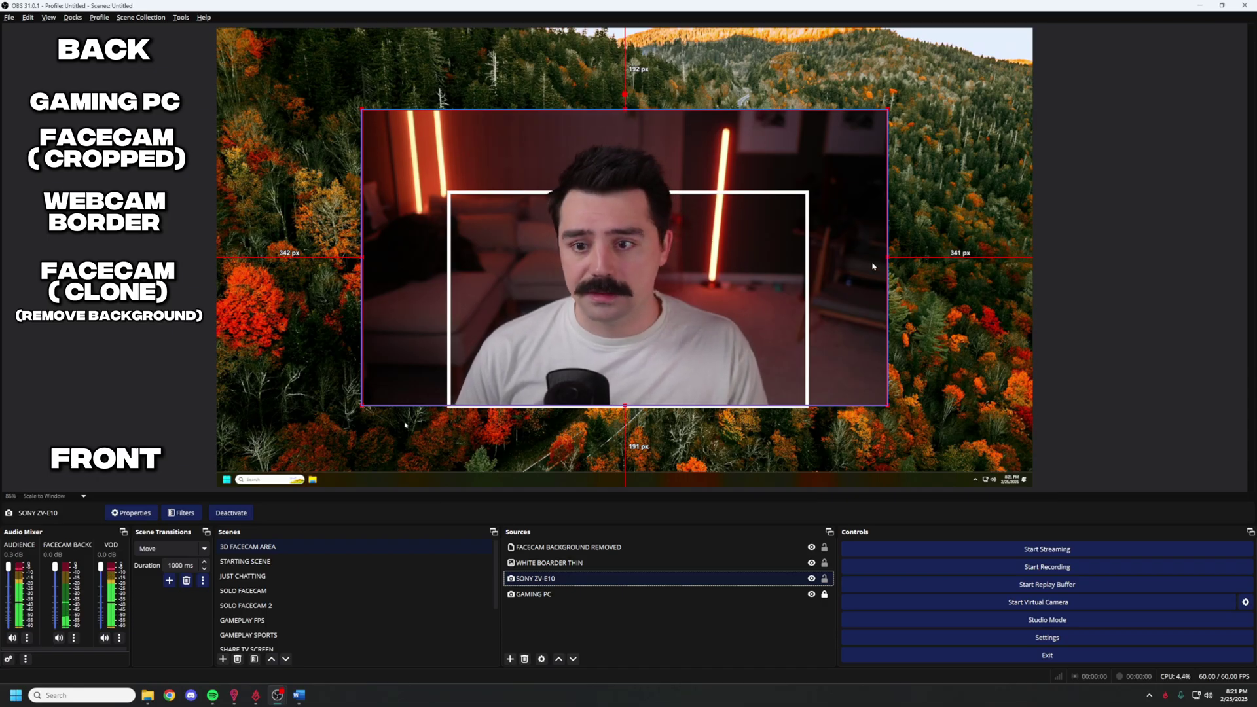
pyautogui.moveTo(888, 257); pyautogui.dragTo(807, 257)
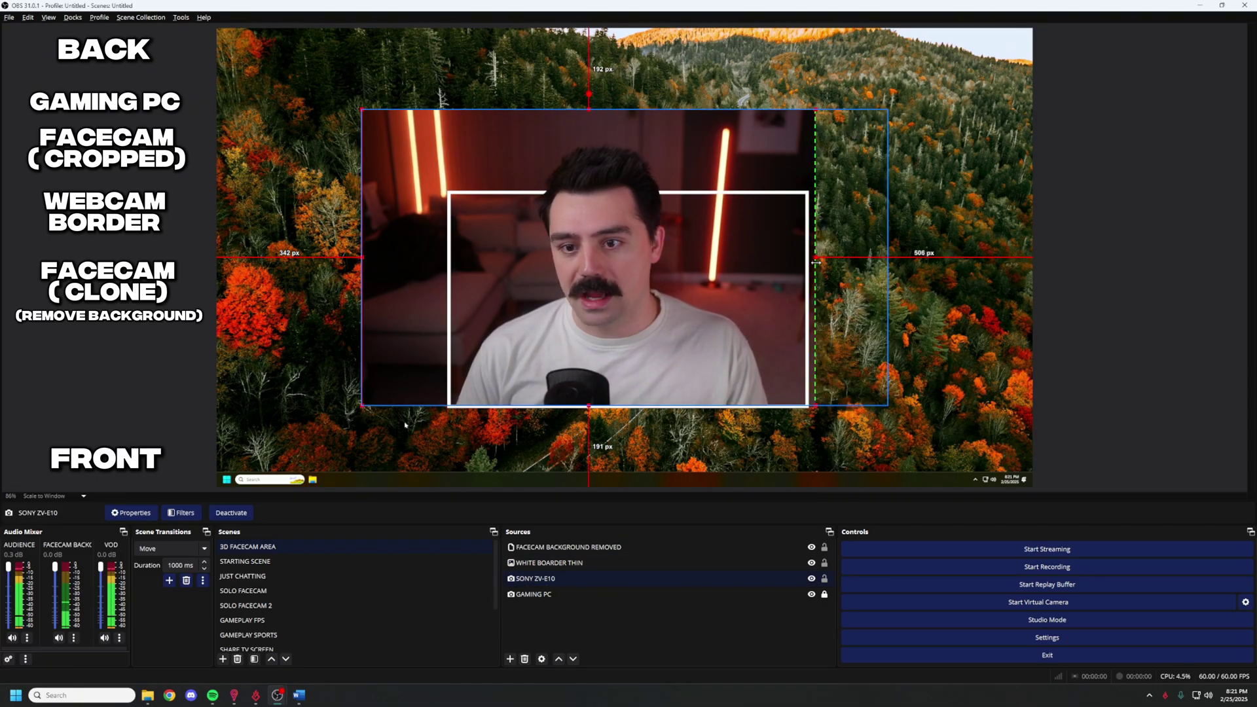
pyautogui.moveTo(583, 110); pyautogui.dragTo(582, 192)
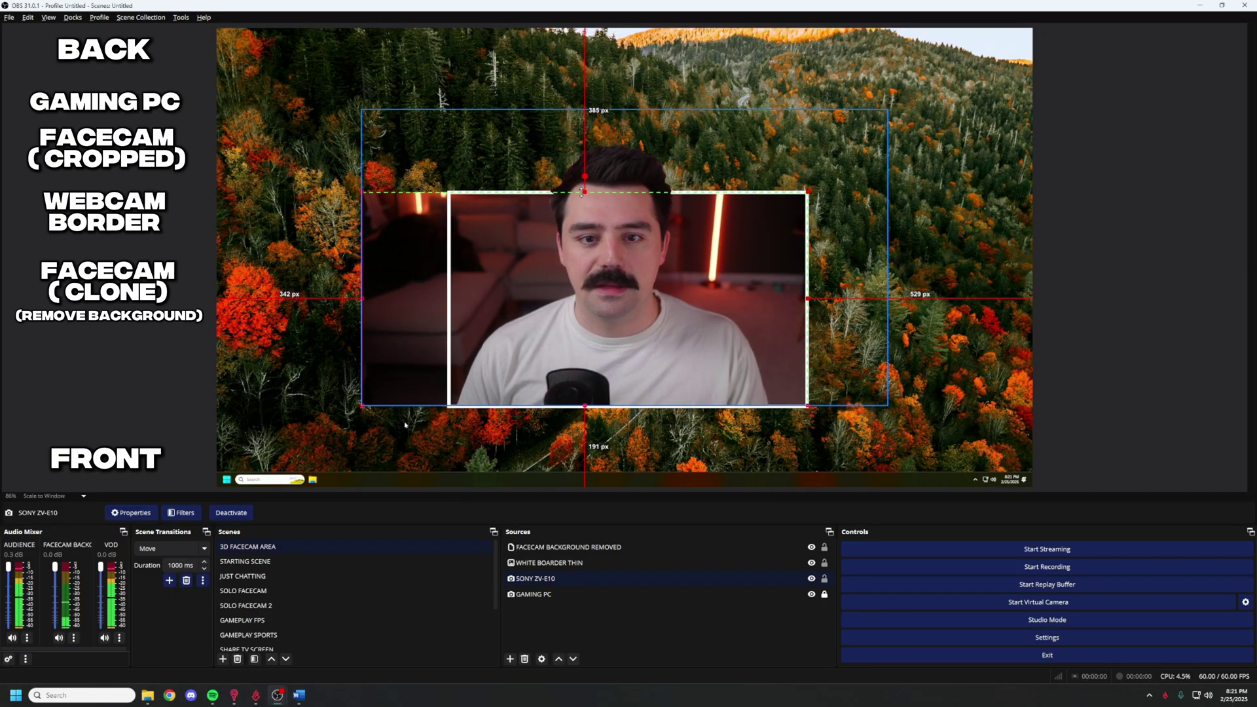
pyautogui.moveTo(362, 298); pyautogui.dragTo(449, 296)
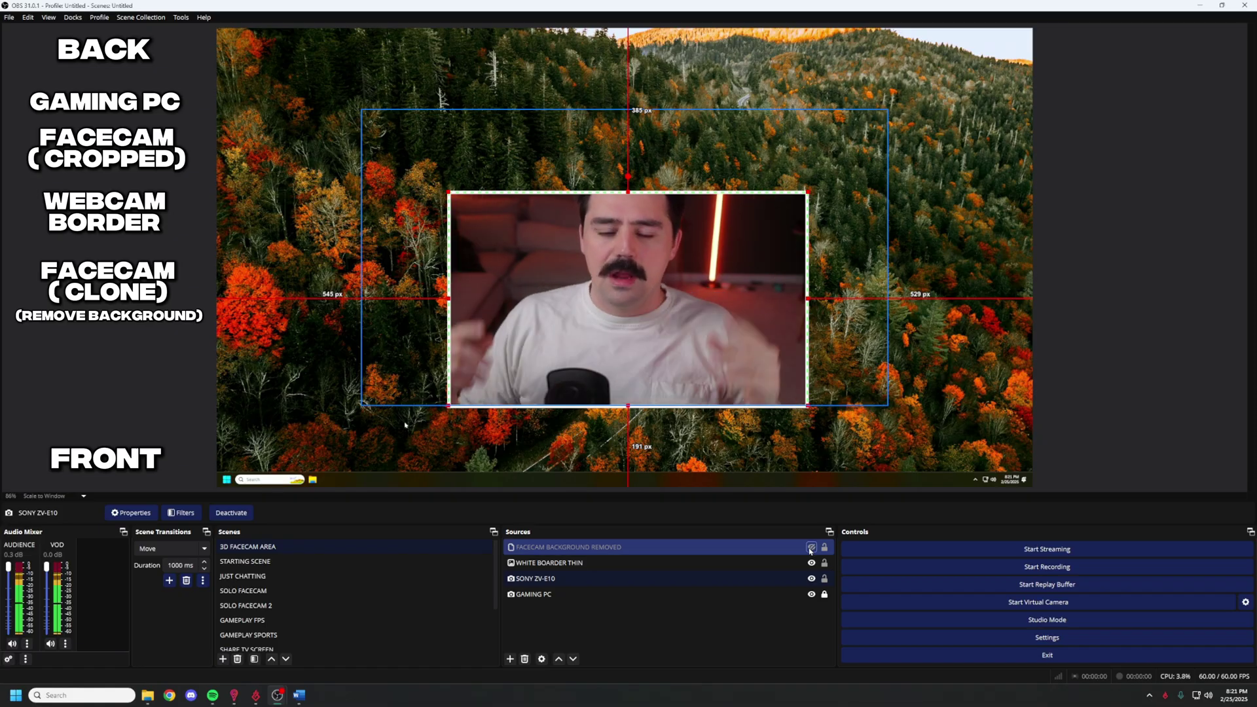
pyautogui.click(811, 547)
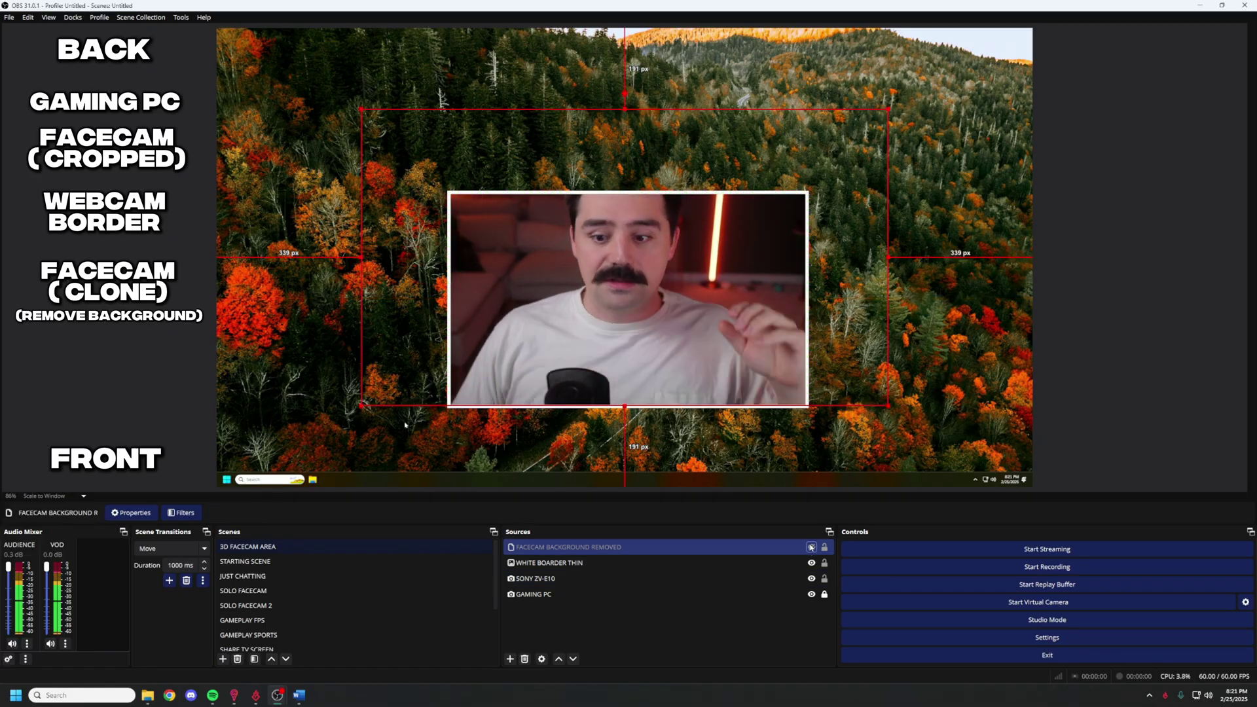
pyautogui.click(811, 547)
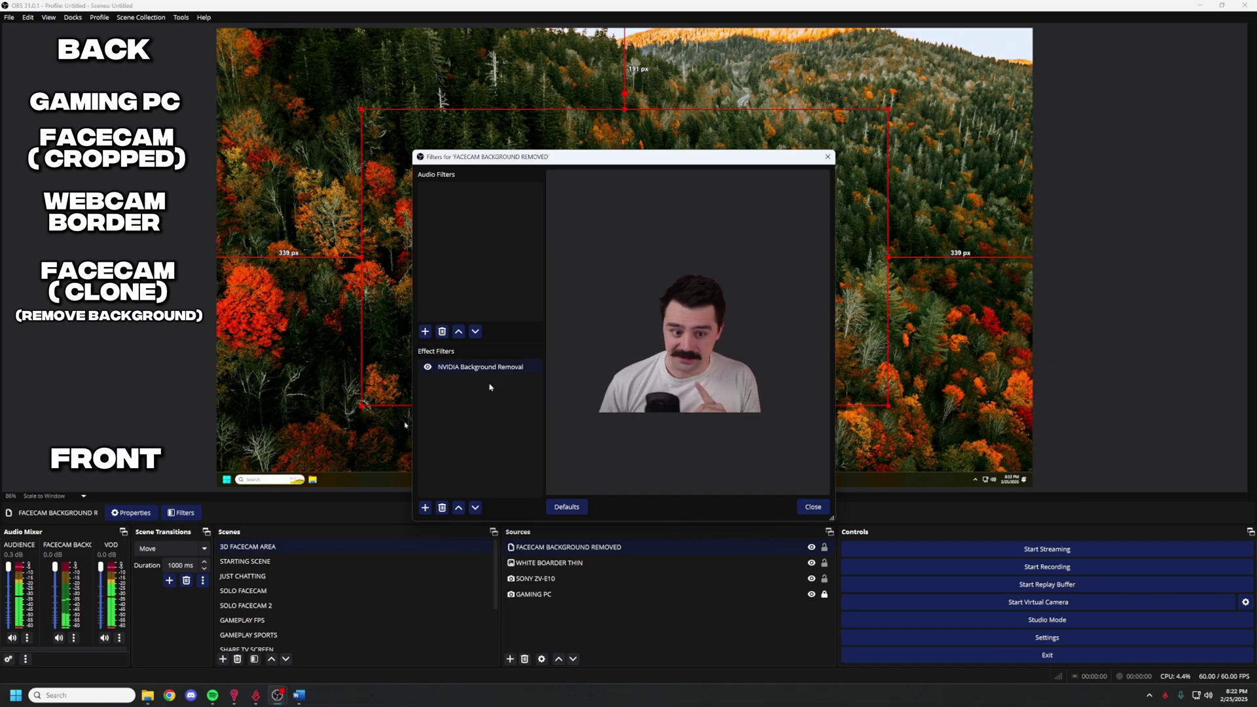
# - Add a Shadow effect filter to the FACECAM BACKGROUND REMOVED source, keeping the suggested filter name
pyautogui.click(425, 508)
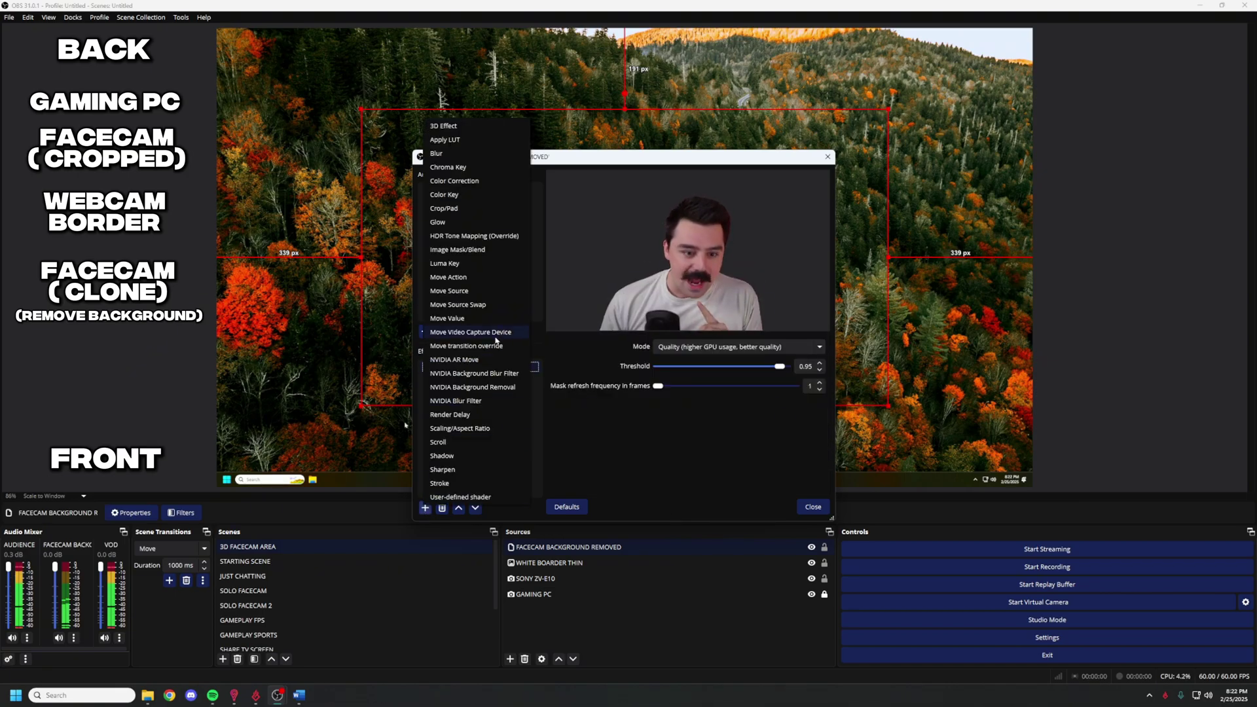
pyautogui.click(441, 456)
pyautogui.click(602, 355)
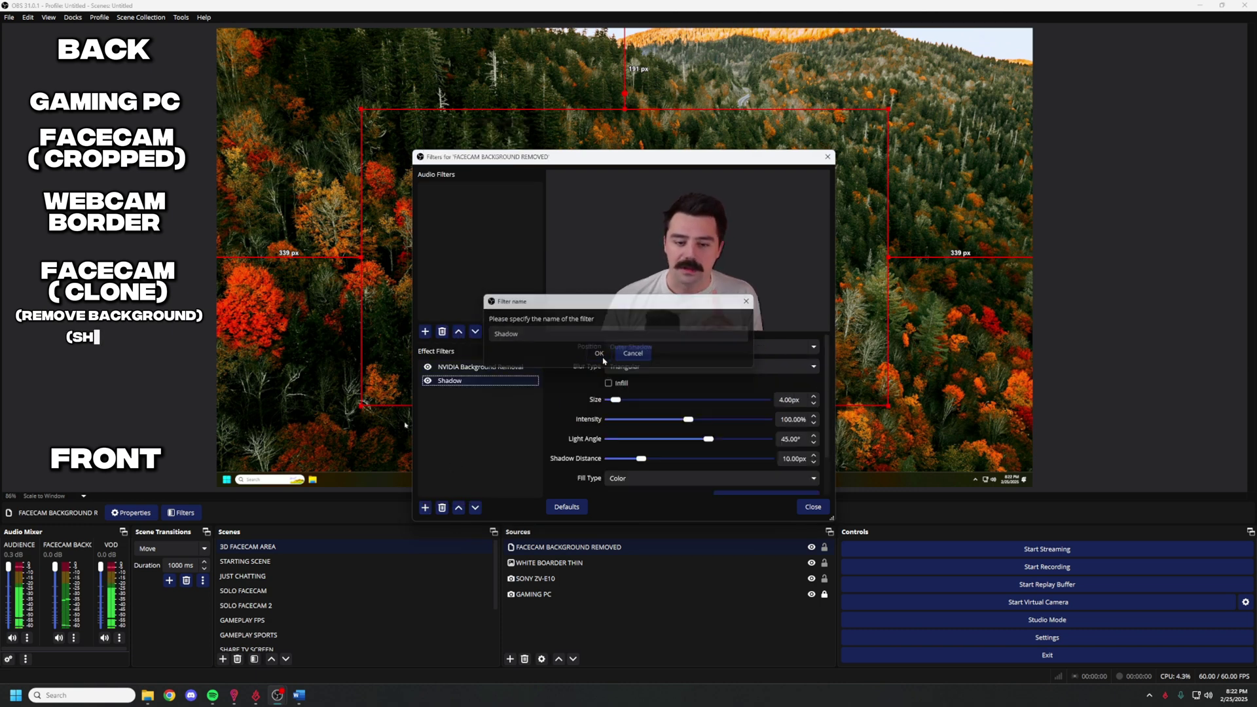
# - Set the shadow's blur type to Dual Kawase, size to 25 px and light angle to -15°, close the filters and deselect the source
pyautogui.click(653, 385)
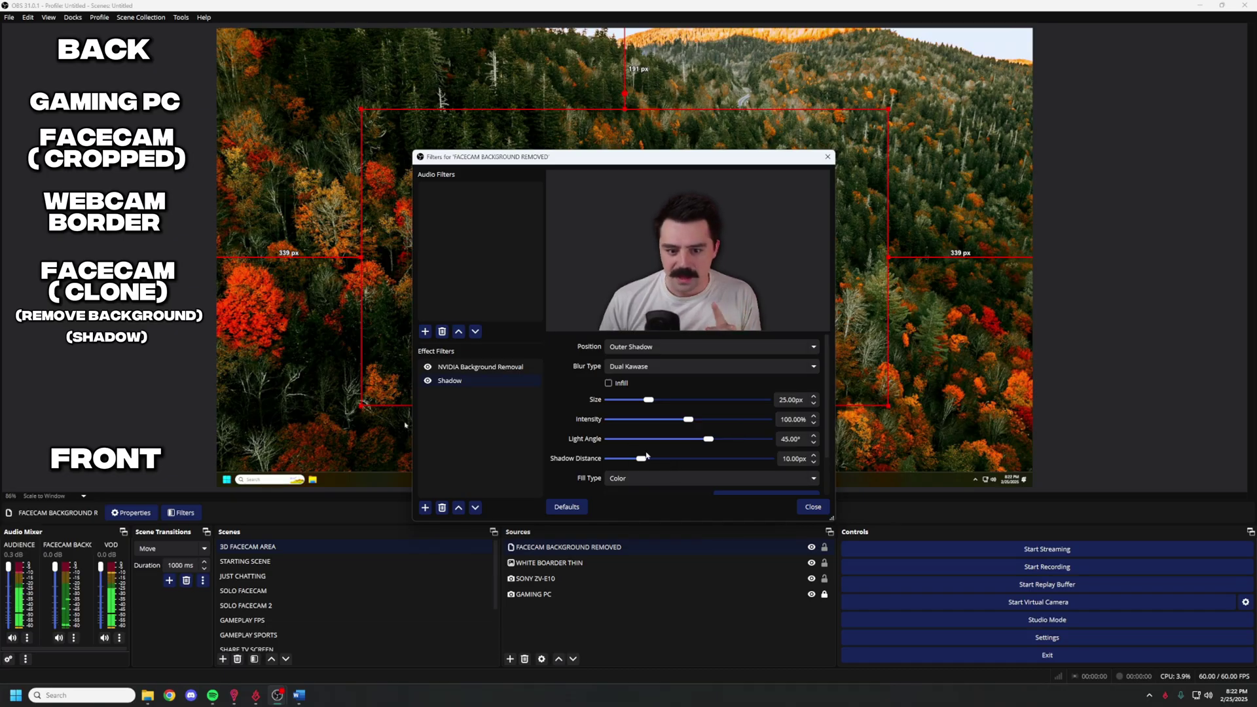
pyautogui.scroll(-1, 589, 432)
pyautogui.scroll(1, 615, 422)
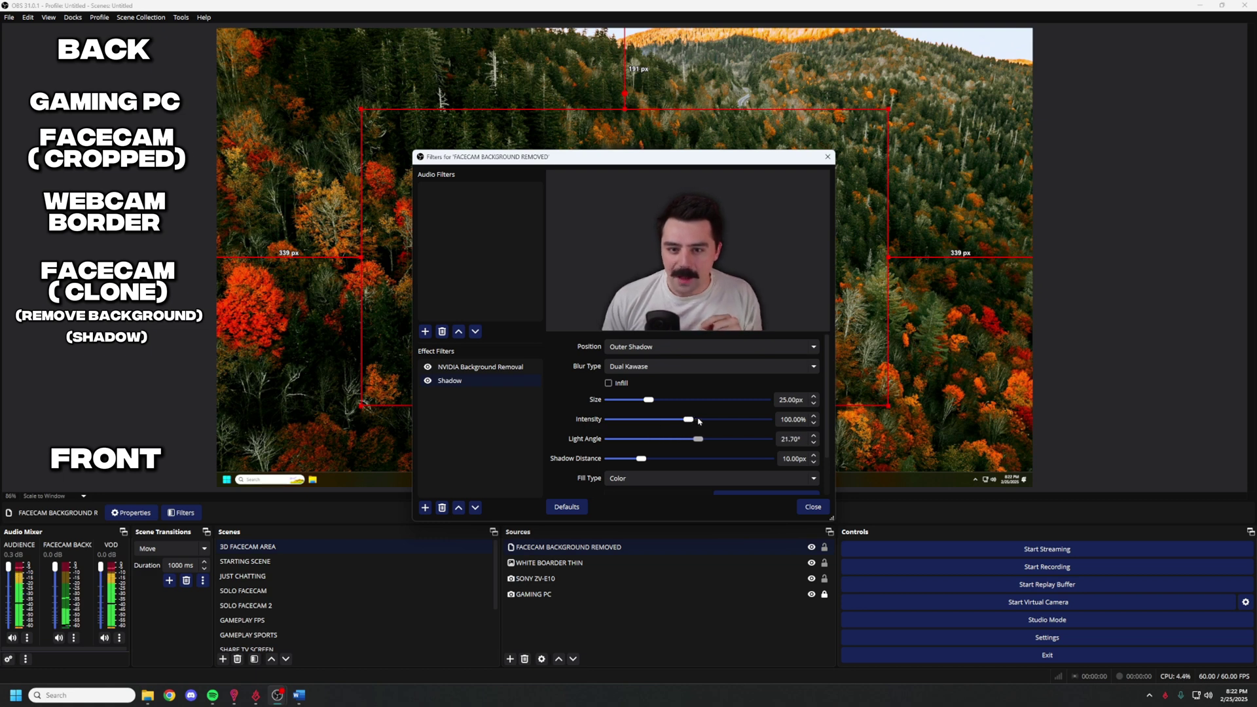
pyautogui.moveTo(682, 439); pyautogui.dragTo(678, 440)
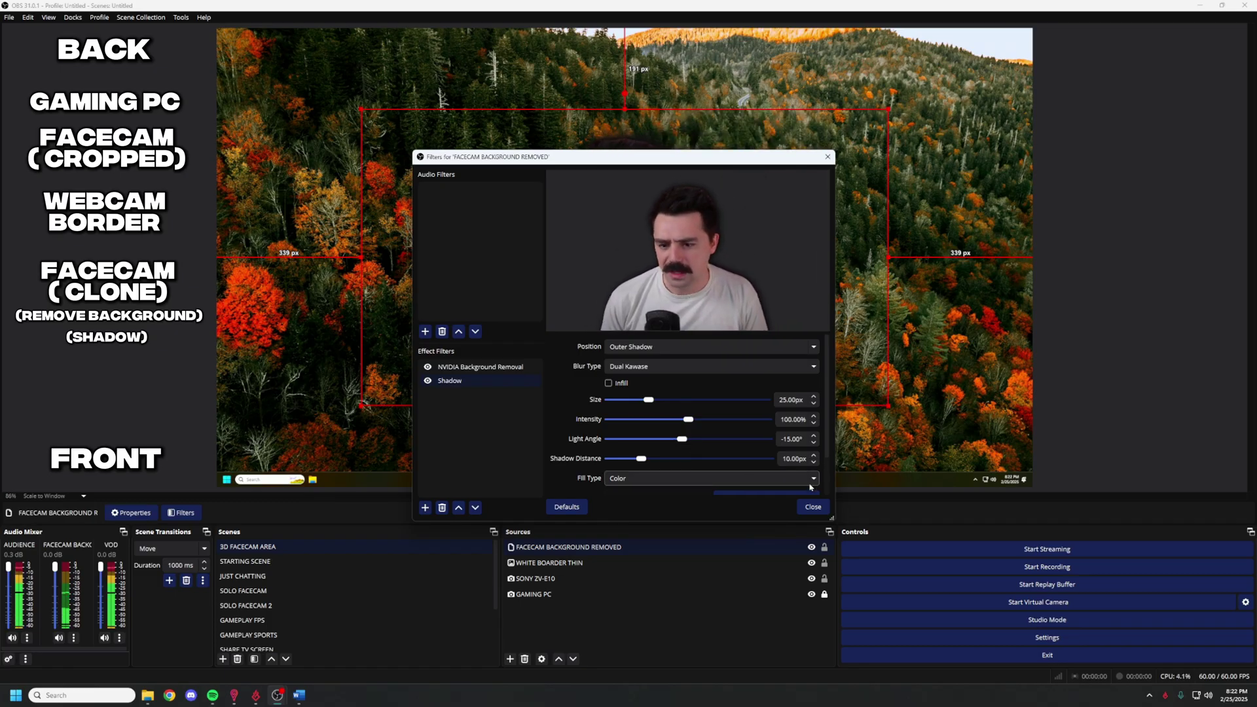
pyautogui.click(813, 508)
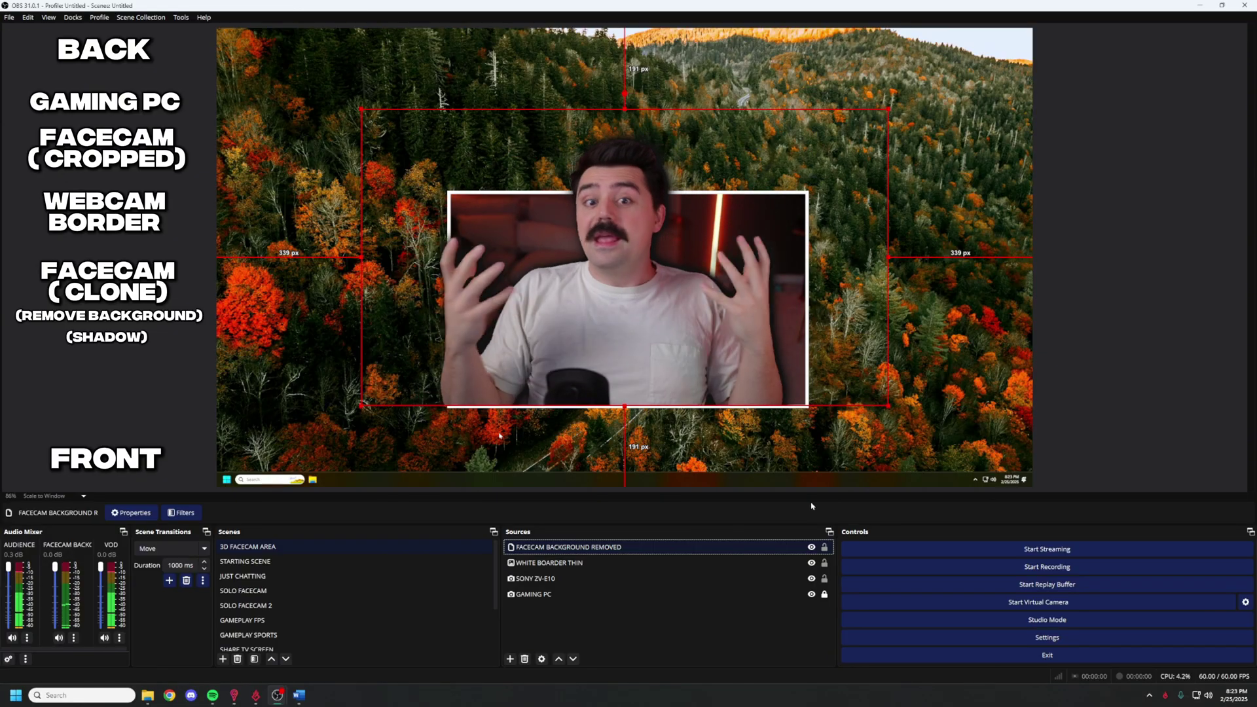
pyautogui.click(676, 481)
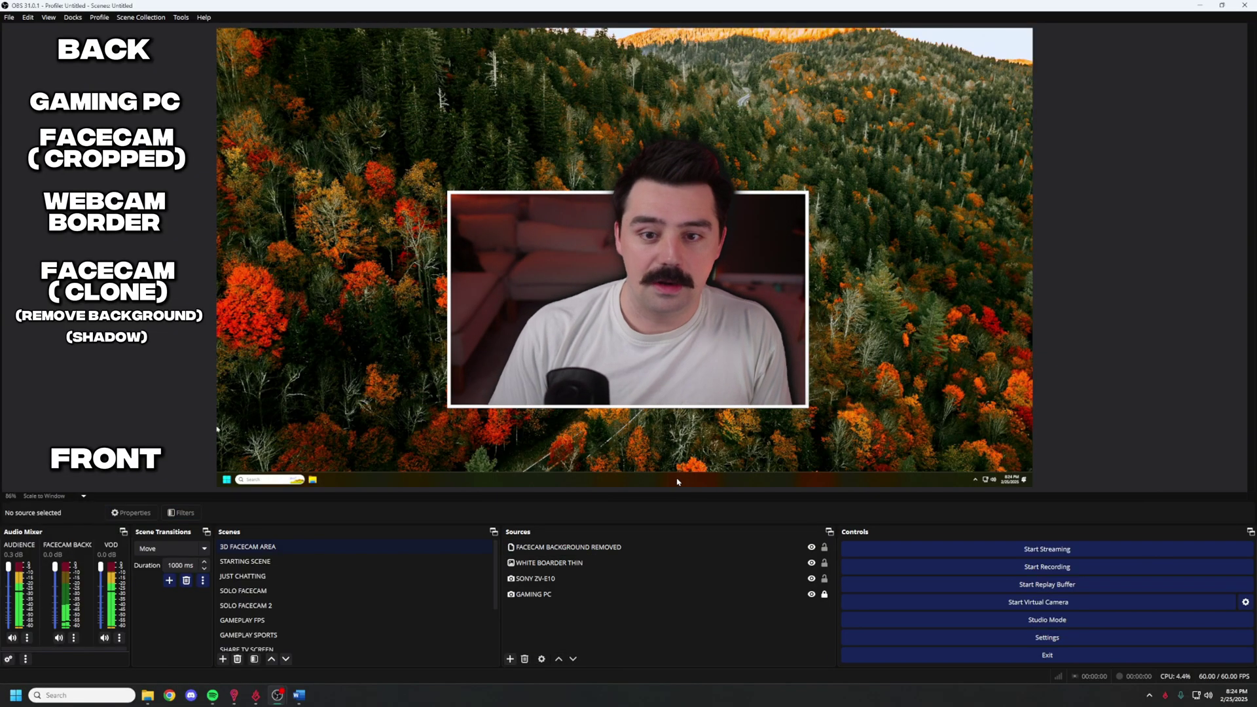
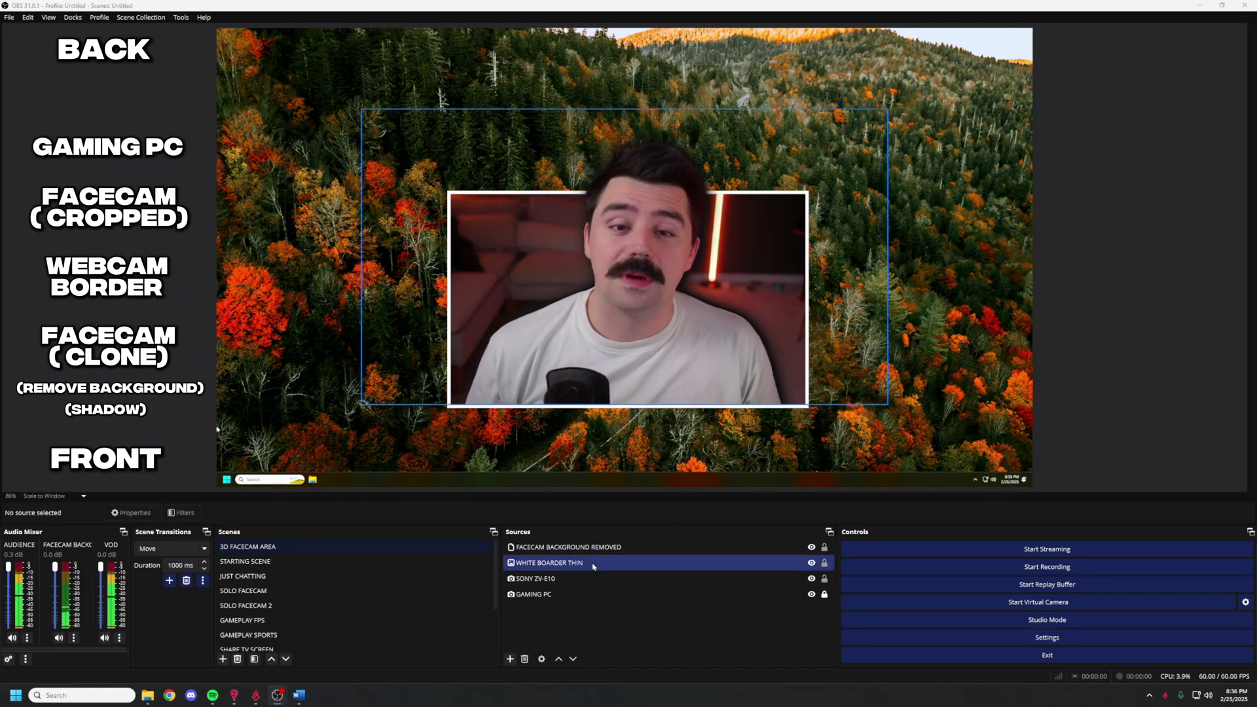
# - Add a new Image source named FACECAM BACK SHADOW to the 3D FACECAM AREA scene
pyautogui.click(524, 635)
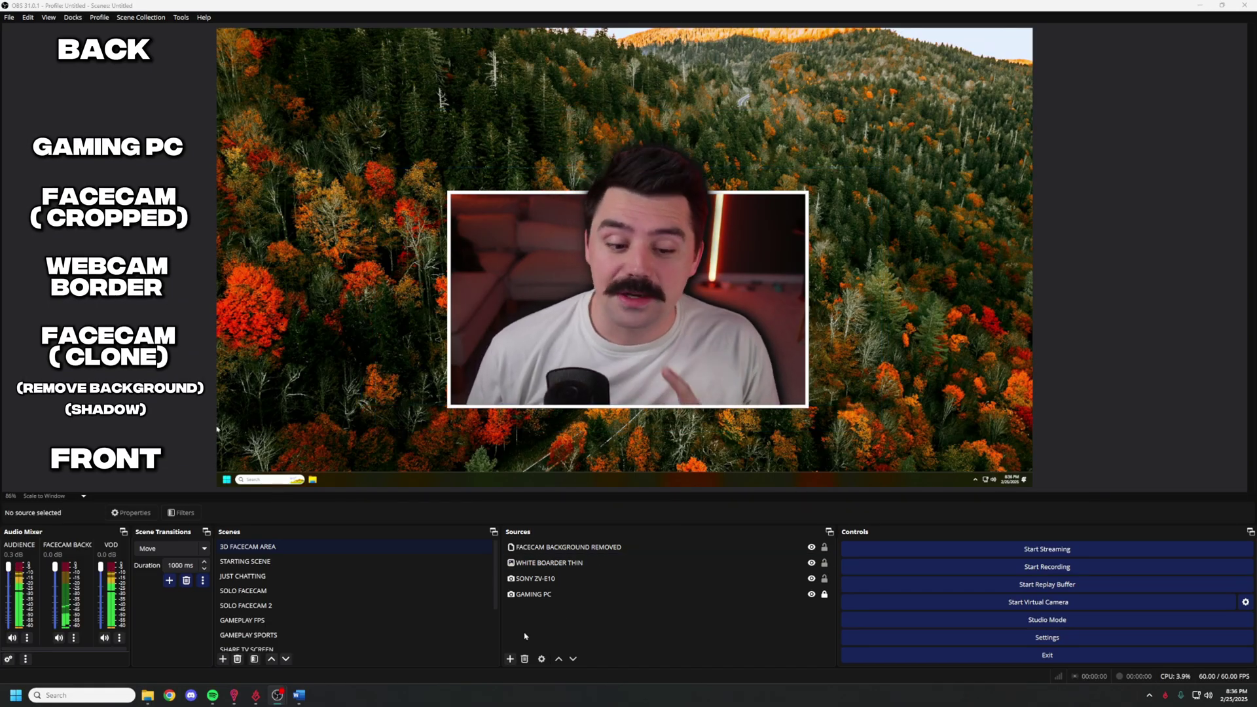
pyautogui.click(509, 659)
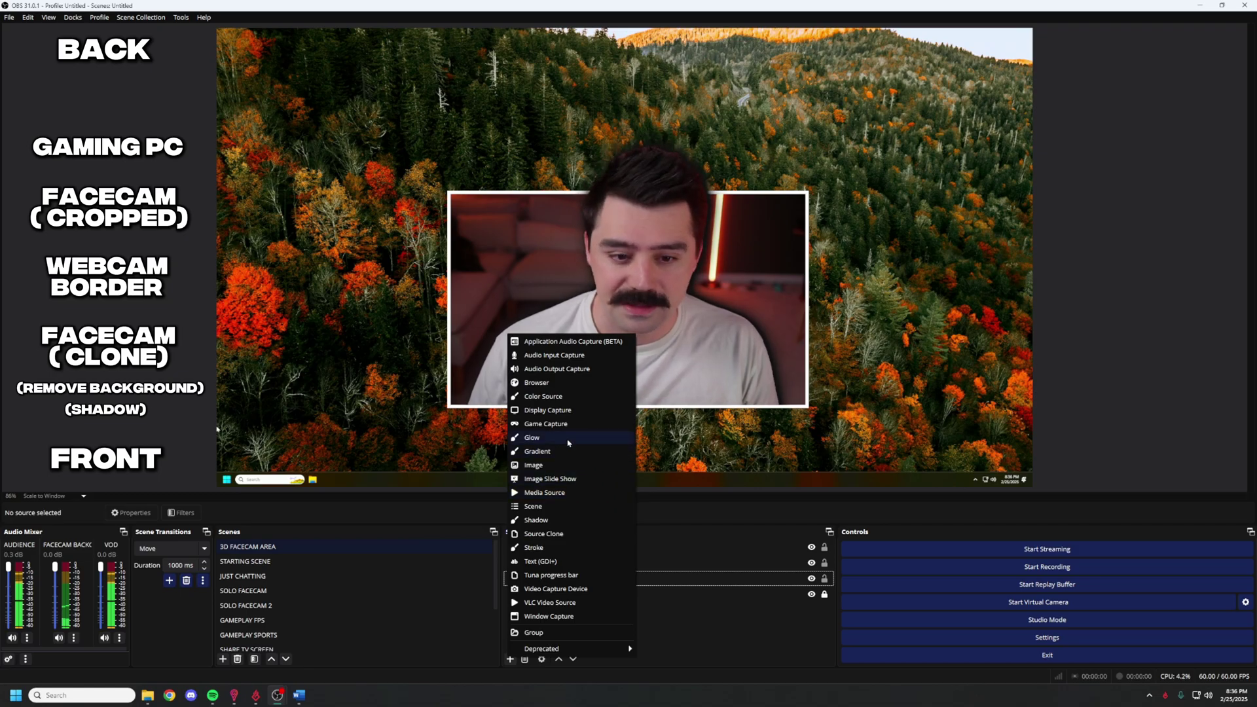
pyautogui.click(558, 462)
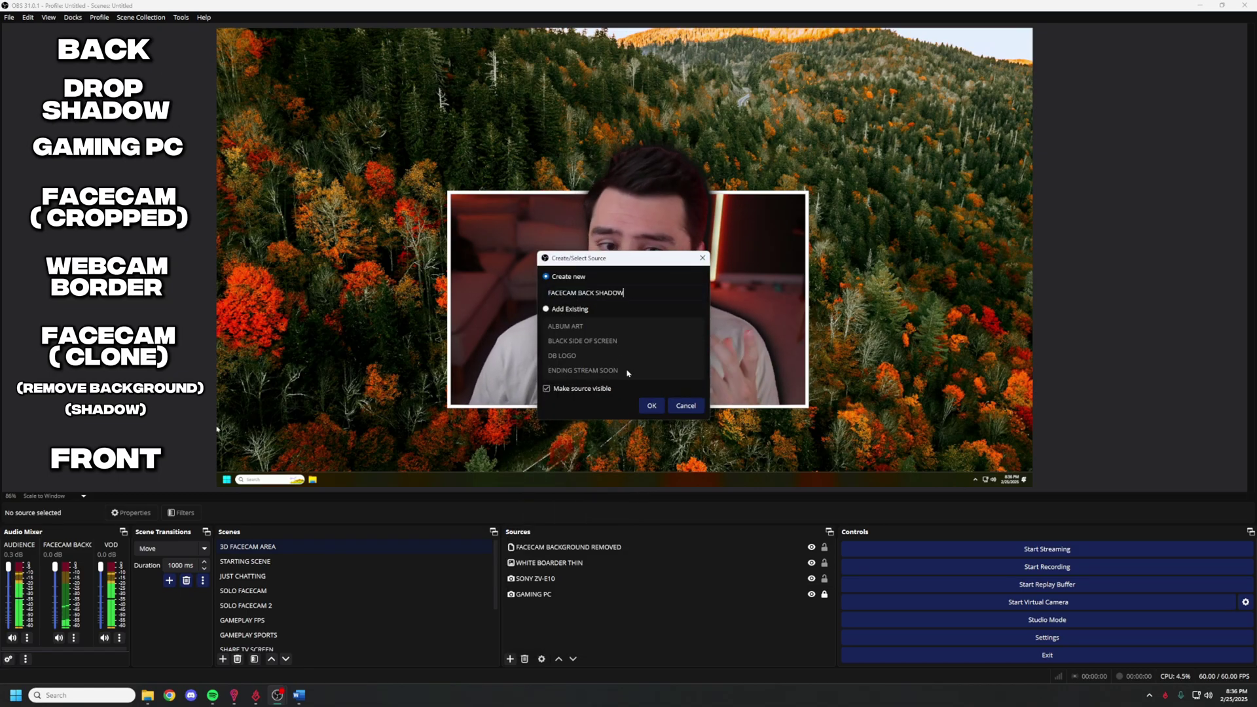
pyautogui.click(651, 406)
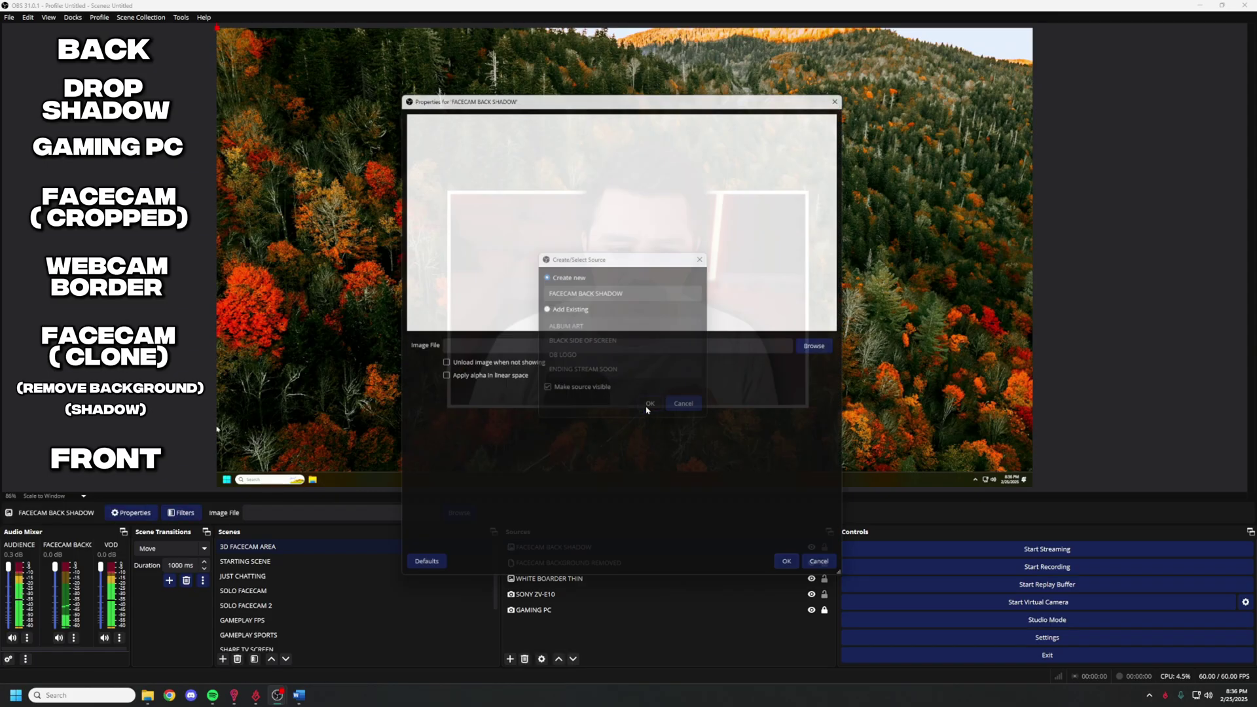
# - Load WEBCAM SAHDOW copy.png from the DB overlay folder as the FACECAM BACK SHADOW image and accept the properties
pyautogui.click(827, 348)
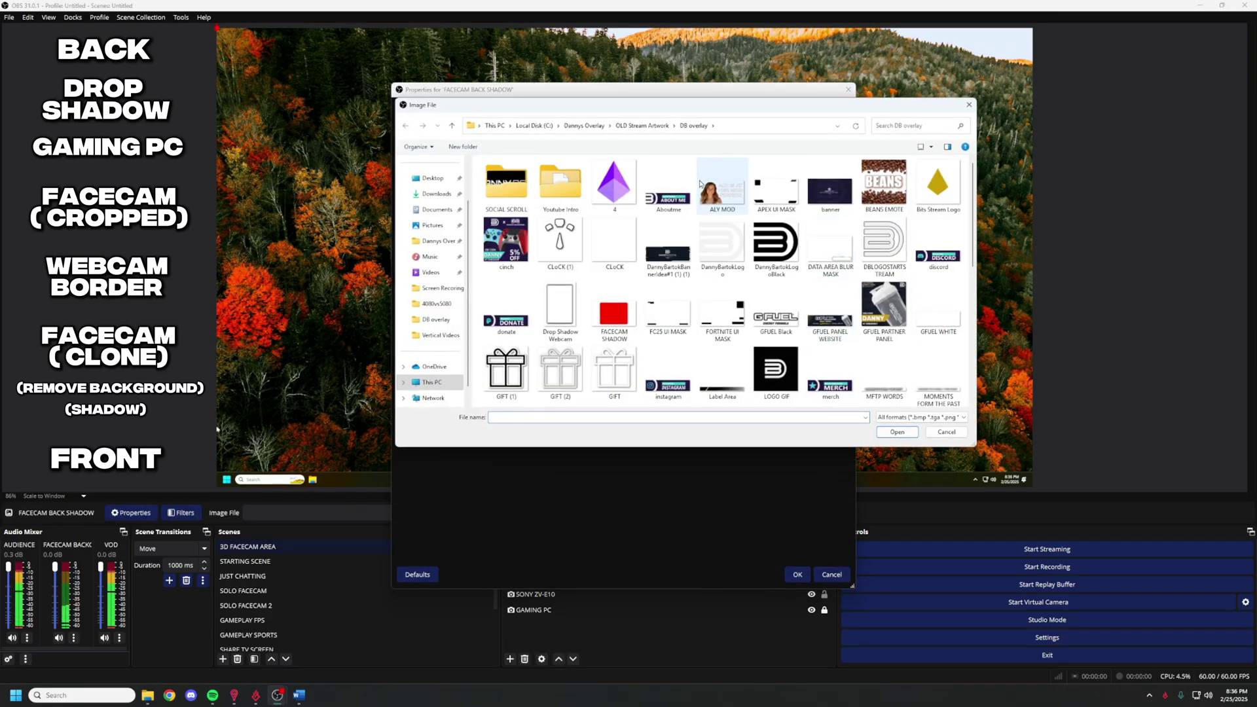
pyautogui.scroll(-10, 812, 315)
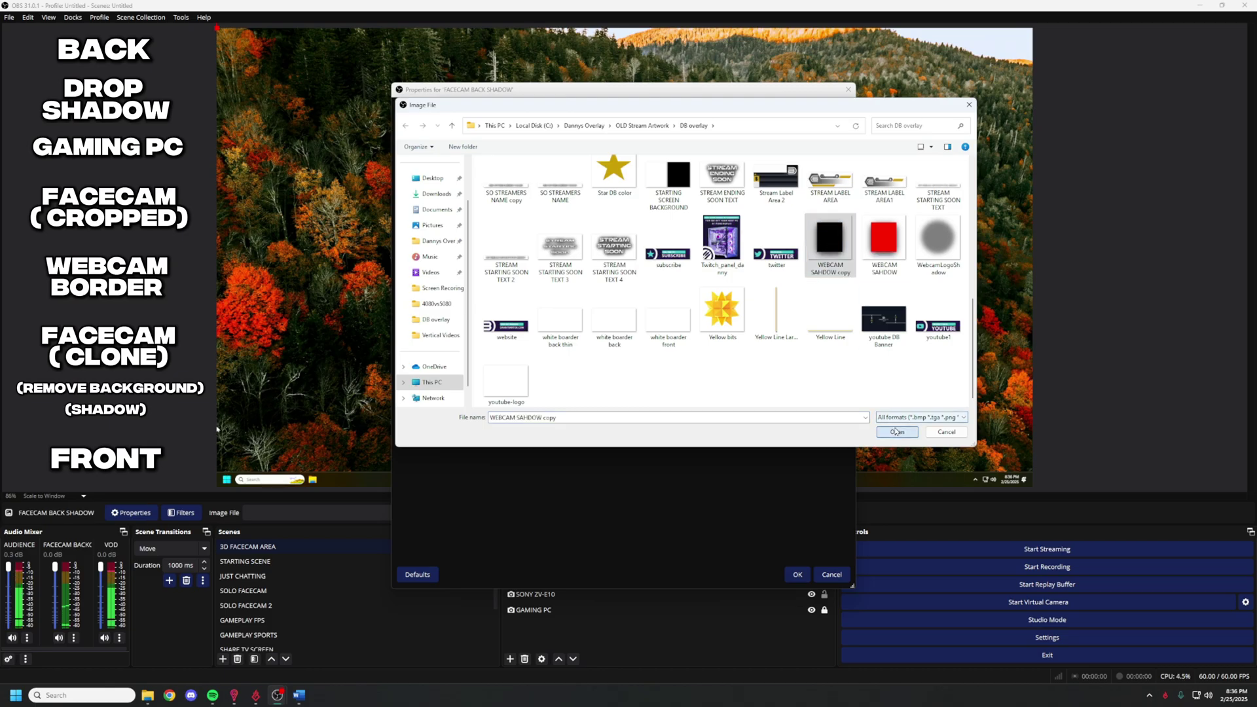
pyautogui.click(896, 431)
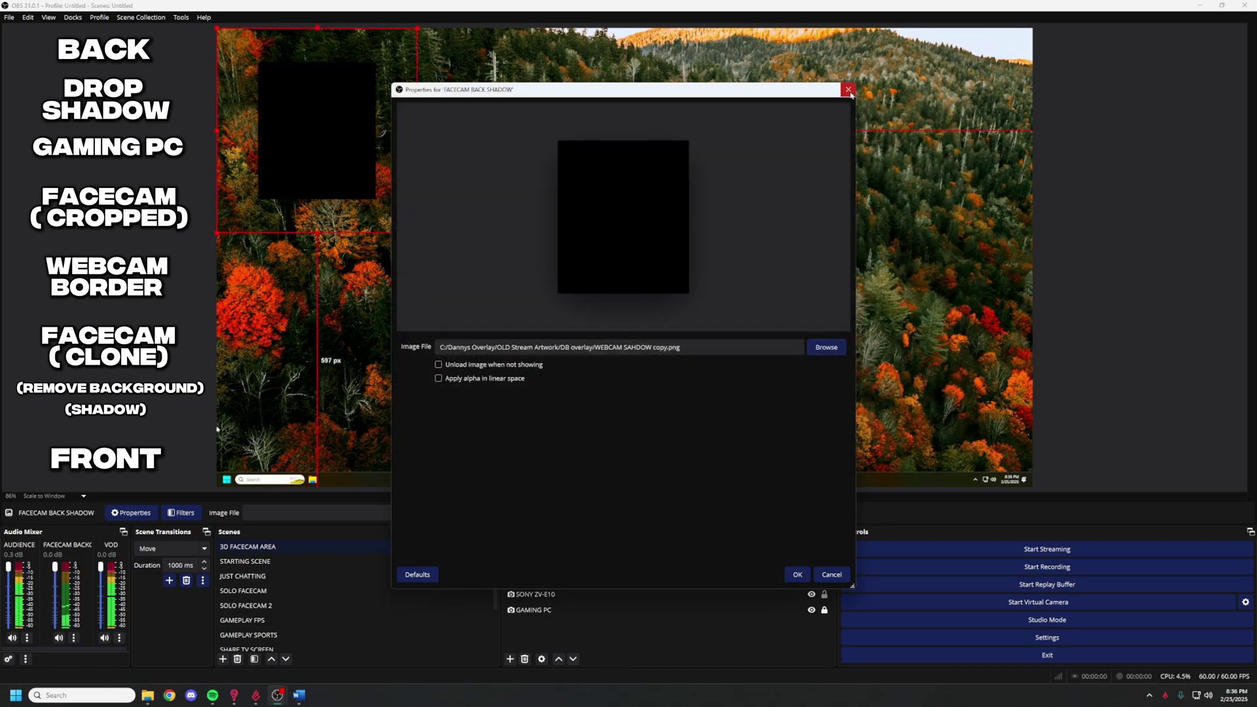
pyautogui.click(809, 579)
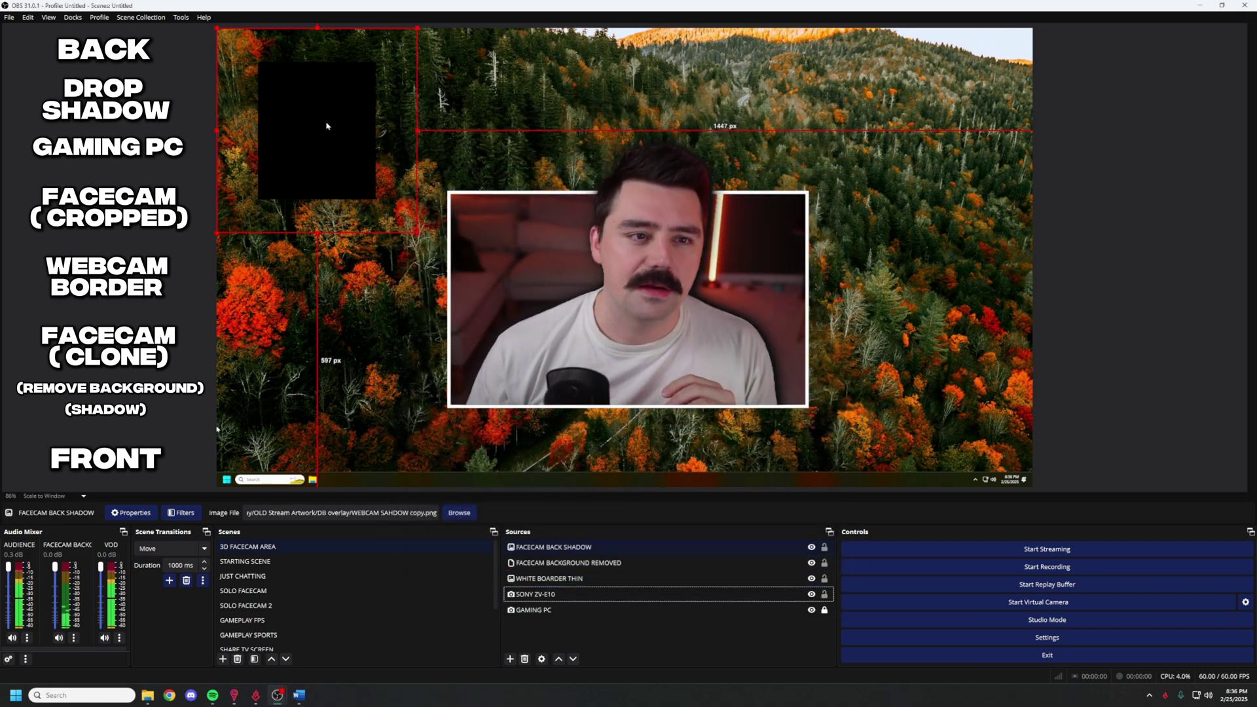
# - Move the shadow image onto the facecam and stretch it so its black area covers the whole white border frame
pyautogui.moveTo(328, 124); pyautogui.dragTo(505, 246)
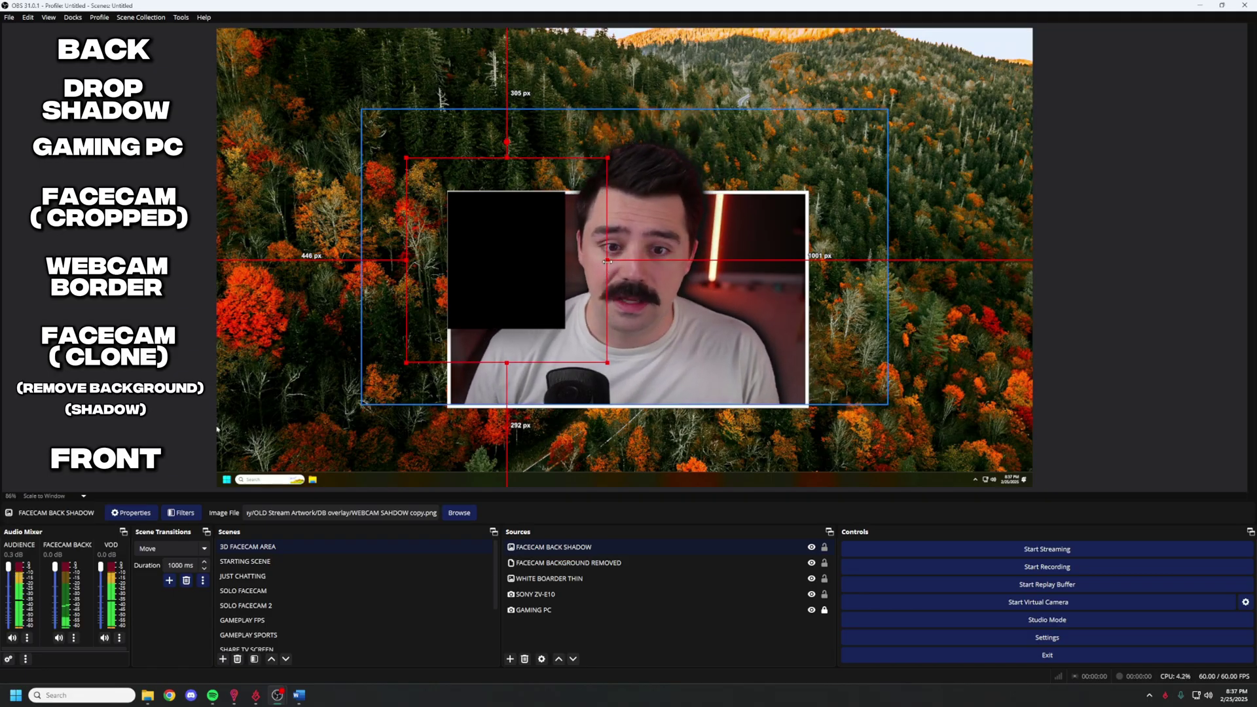
pyautogui.moveTo(607, 261); pyautogui.dragTo(907, 254)
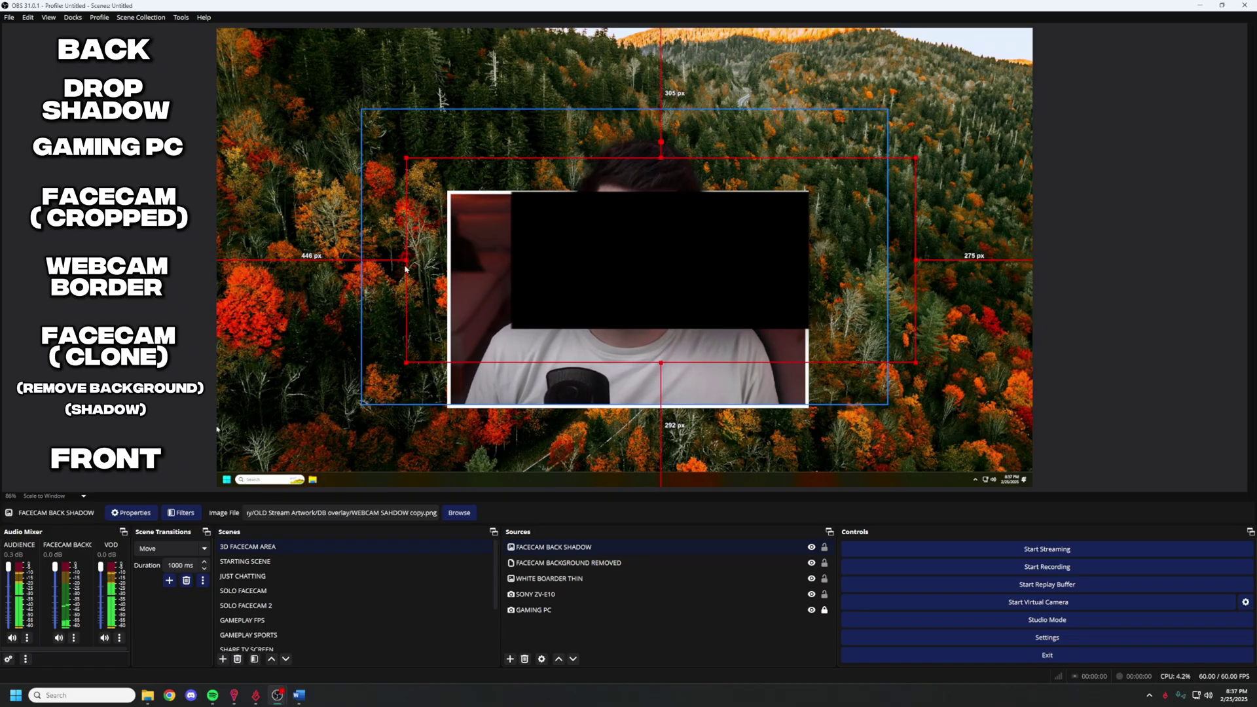
pyautogui.moveTo(406, 265); pyautogui.dragTo(325, 265)
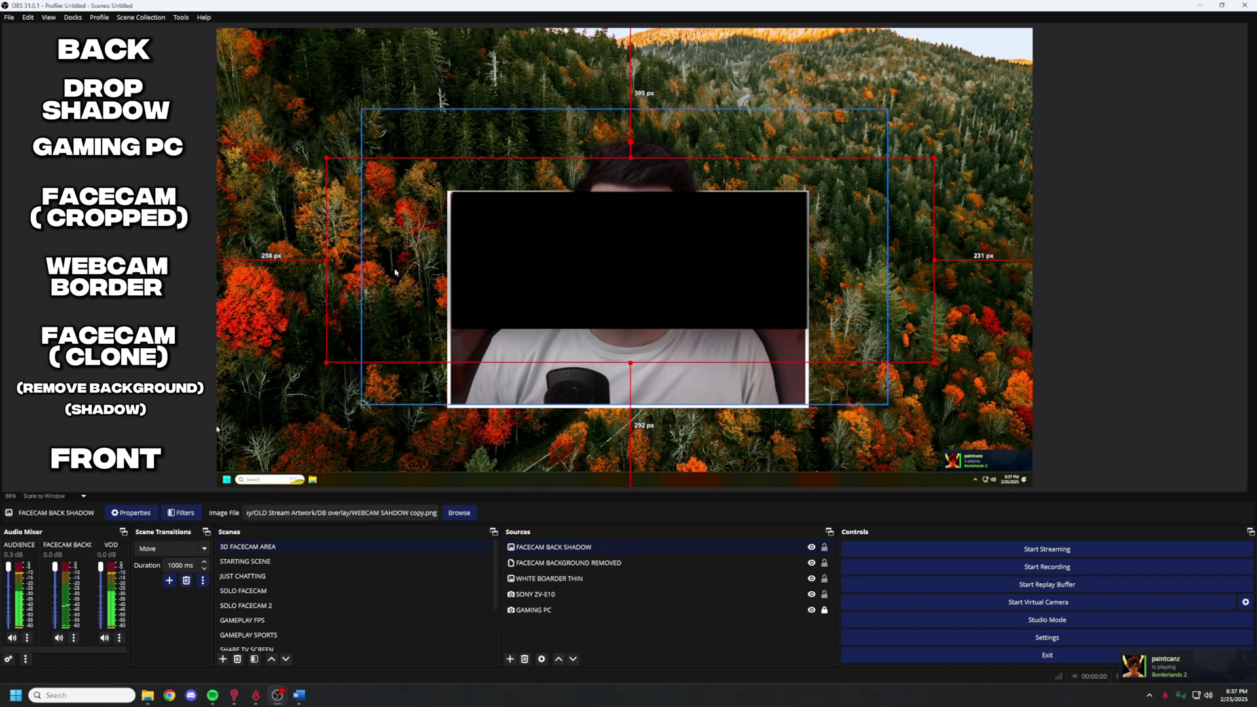
pyautogui.moveTo(325, 260); pyautogui.dragTo(321, 261)
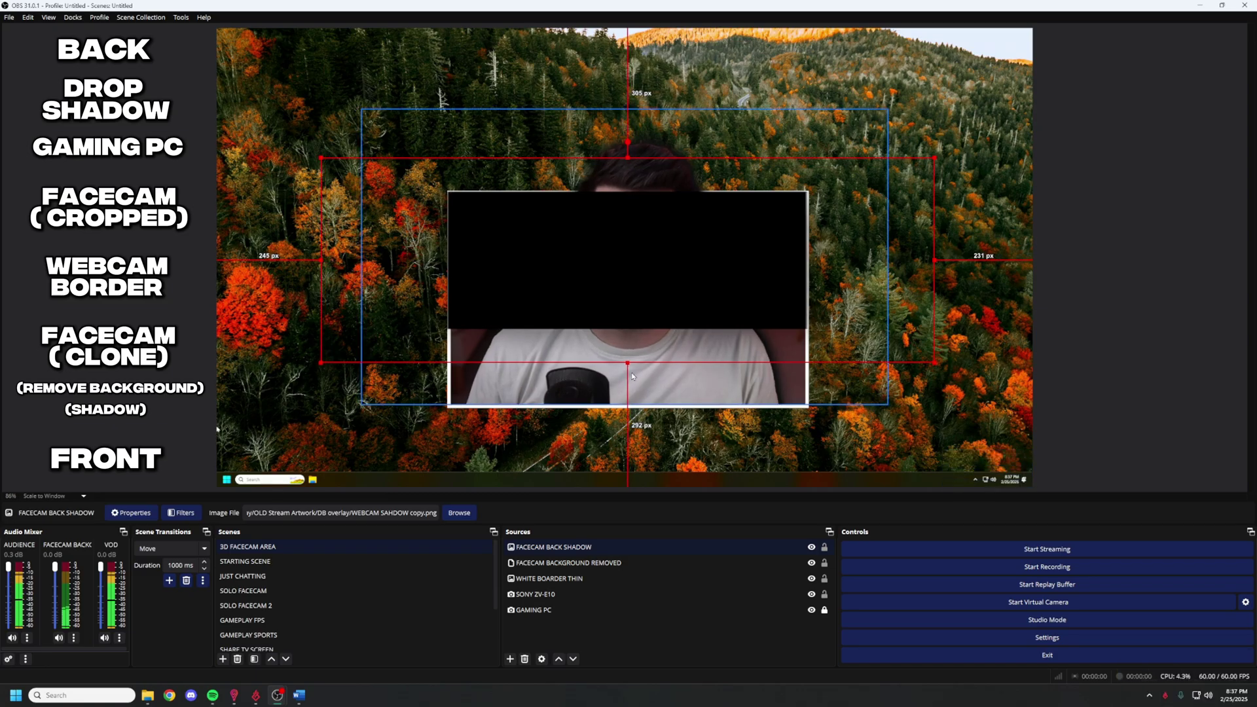
pyautogui.moveTo(629, 363); pyautogui.dragTo(638, 466)
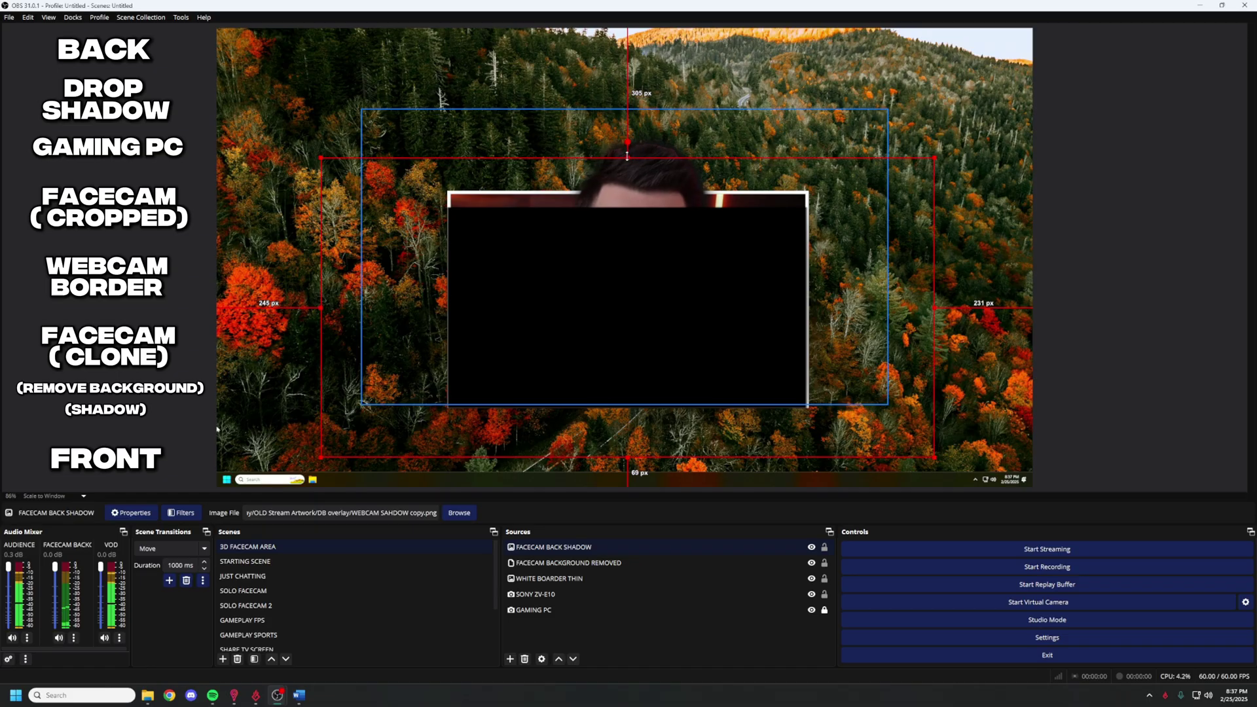
pyautogui.moveTo(638, 245); pyautogui.dragTo(638, 247)
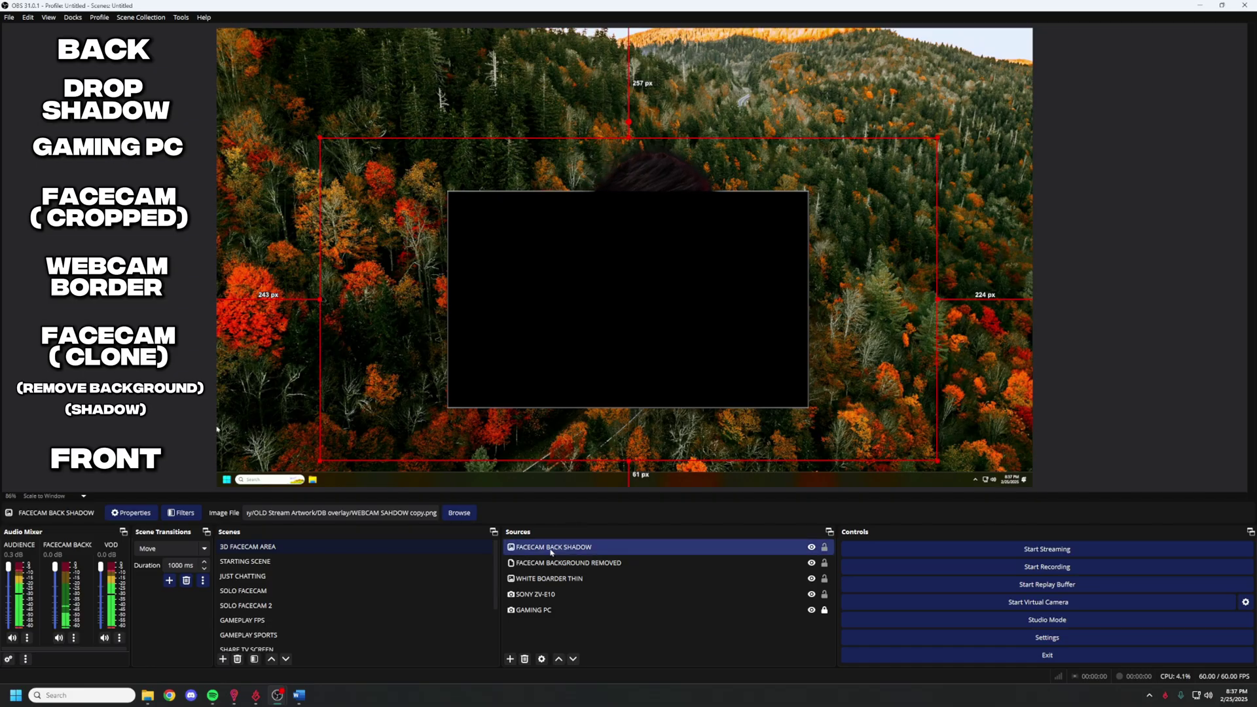
# - Place the FACECAM BACK SHADOW source between SONY ZV-E10 and GAMING PC, and create a new group named FACECAM2
pyautogui.moveTo(551, 552); pyautogui.dragTo(547, 595)
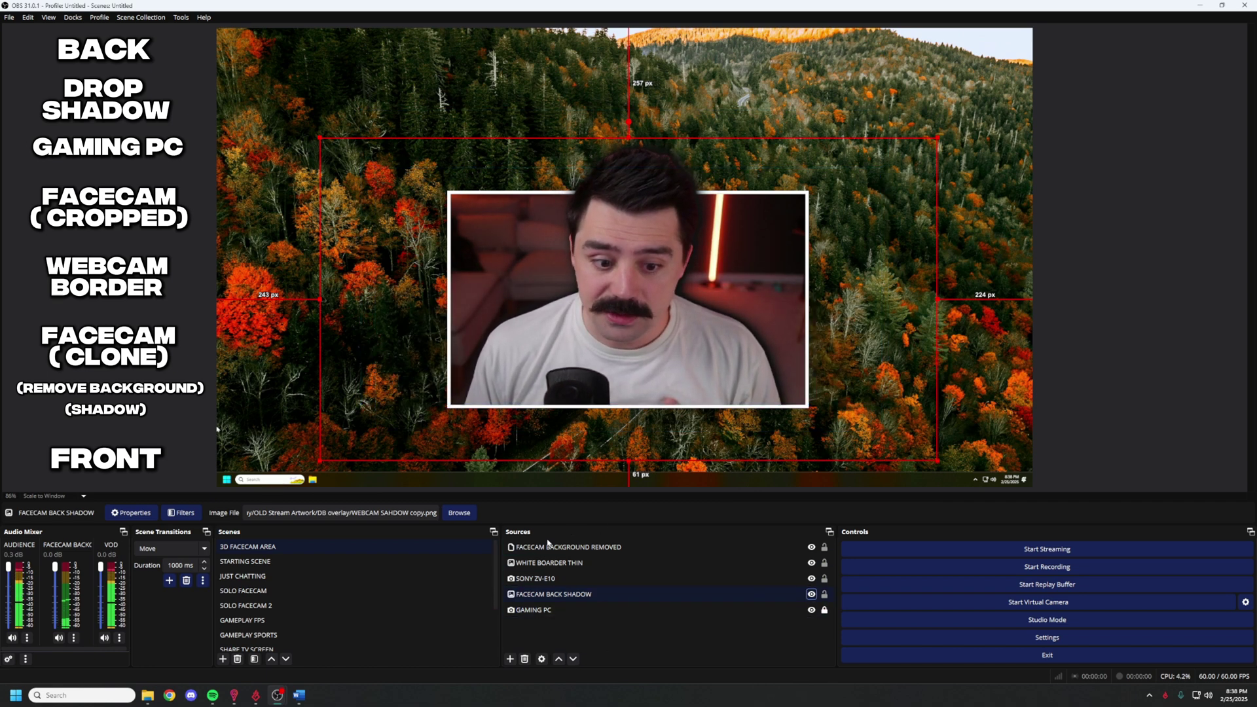
pyautogui.click(510, 659)
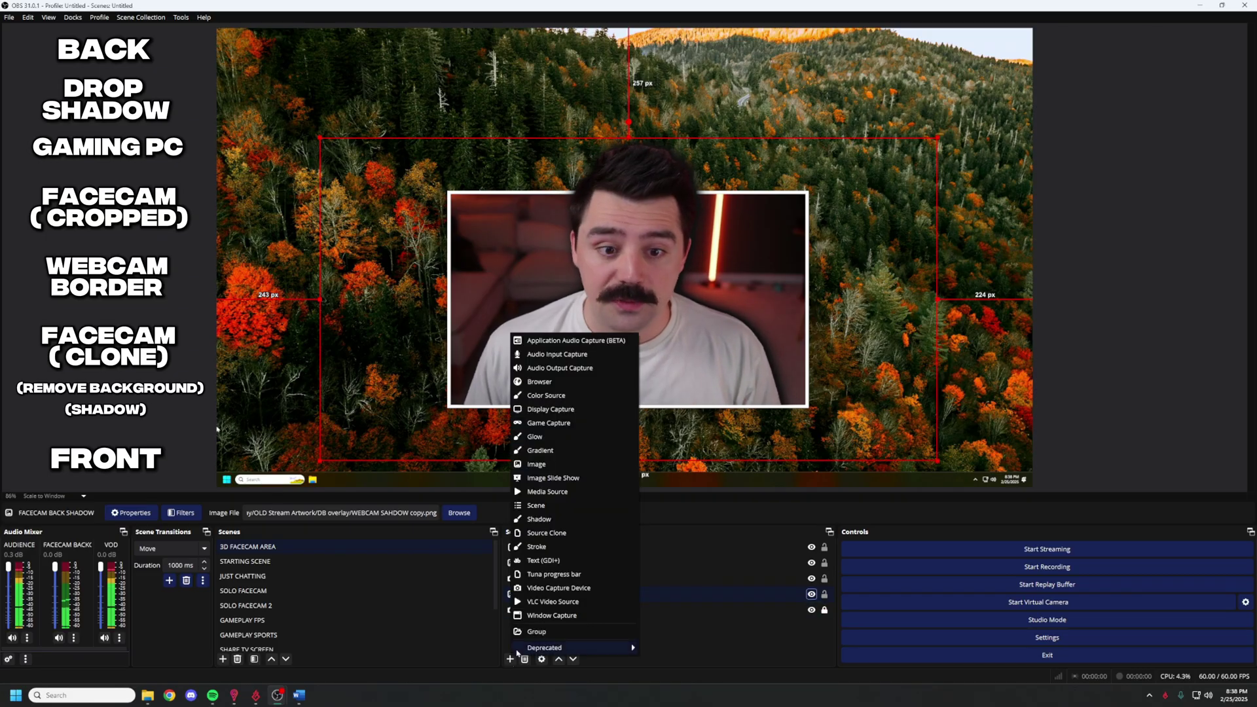
pyautogui.click(536, 632)
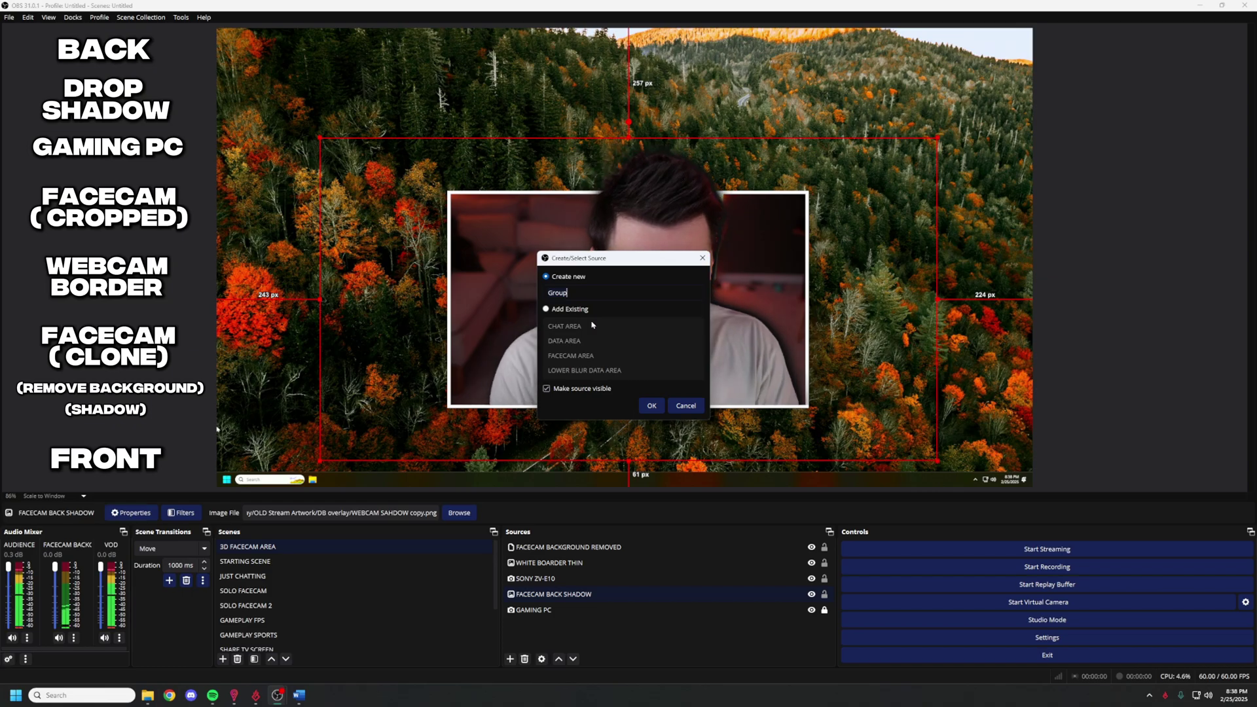
pyautogui.write('FACECAM2')
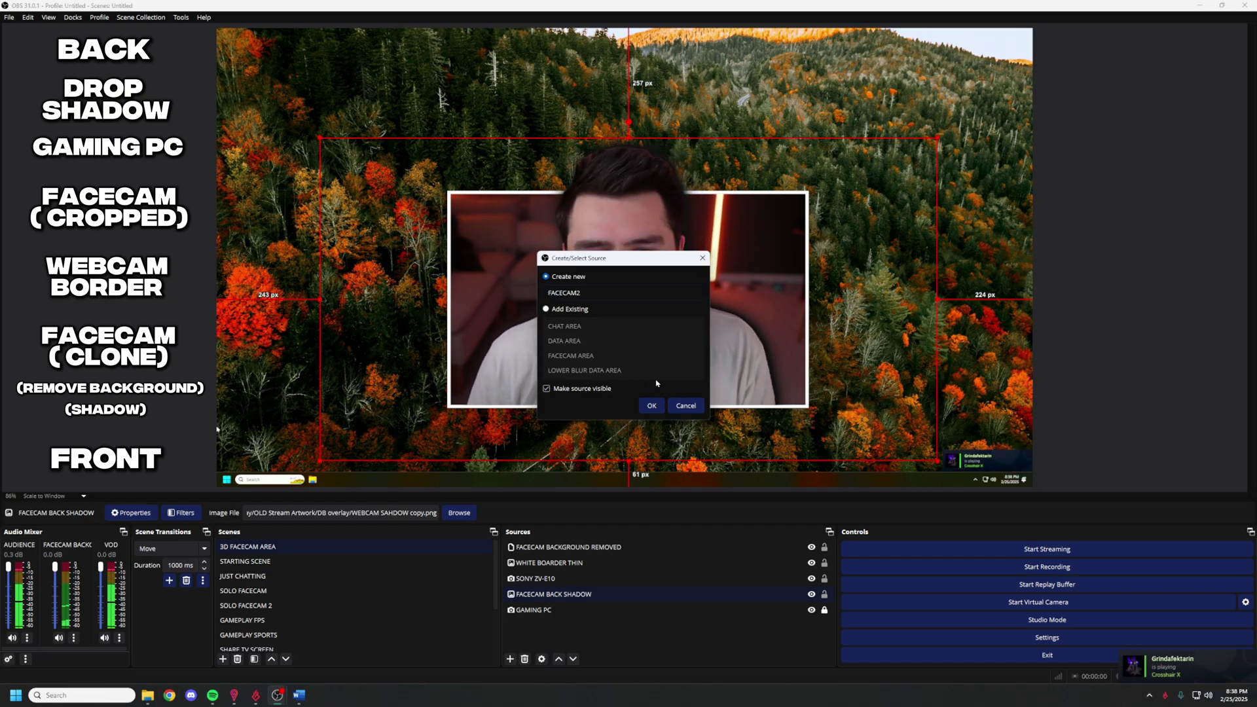
pyautogui.click(652, 406)
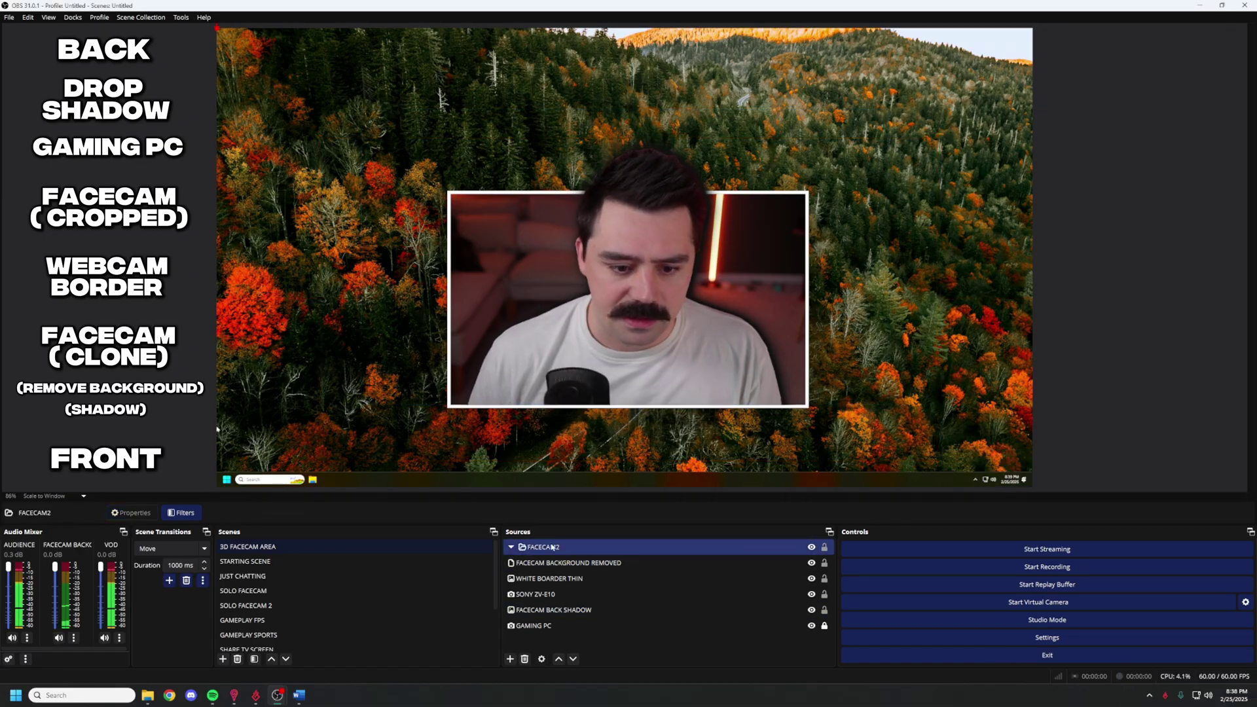
# - Put every source except GAMING PC into the FACECAM2 group, collapse the group and select it
pyautogui.click(546, 564)
pyautogui.moveTo(545, 550); pyautogui.dragTo(643, 580)
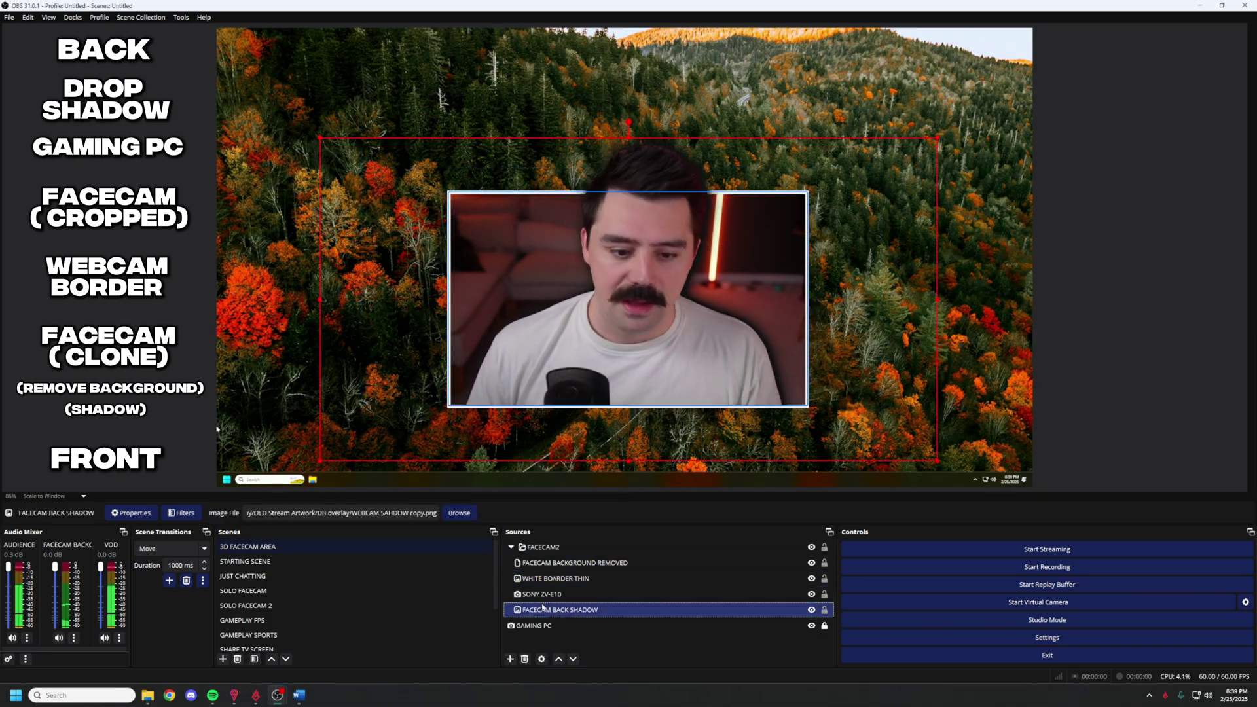
pyautogui.click(544, 547)
pyautogui.click(510, 546)
pyautogui.click(536, 549)
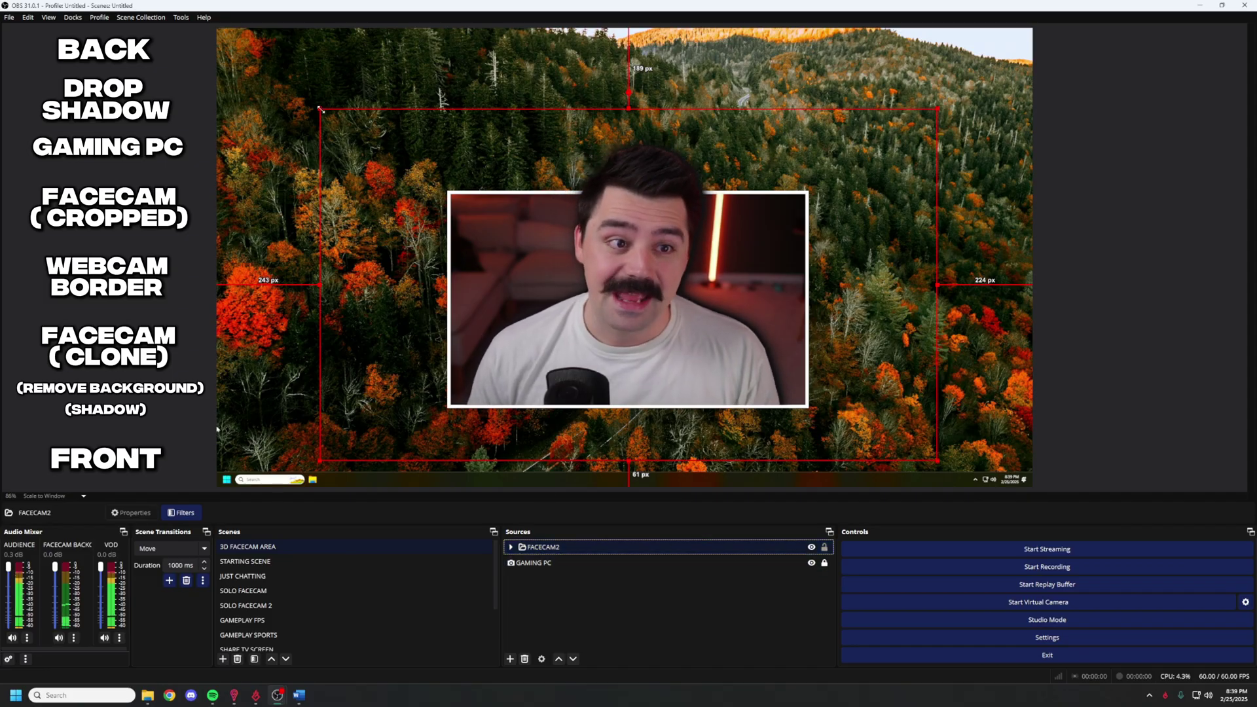
# - Shrink the FACECAM2 group and move it to the left side of the canvas, about 283 px below the top edge
pyautogui.moveTo(320, 110); pyautogui.dragTo(691, 270)
pyautogui.moveTo(687, 382); pyautogui.dragTo(349, 263)
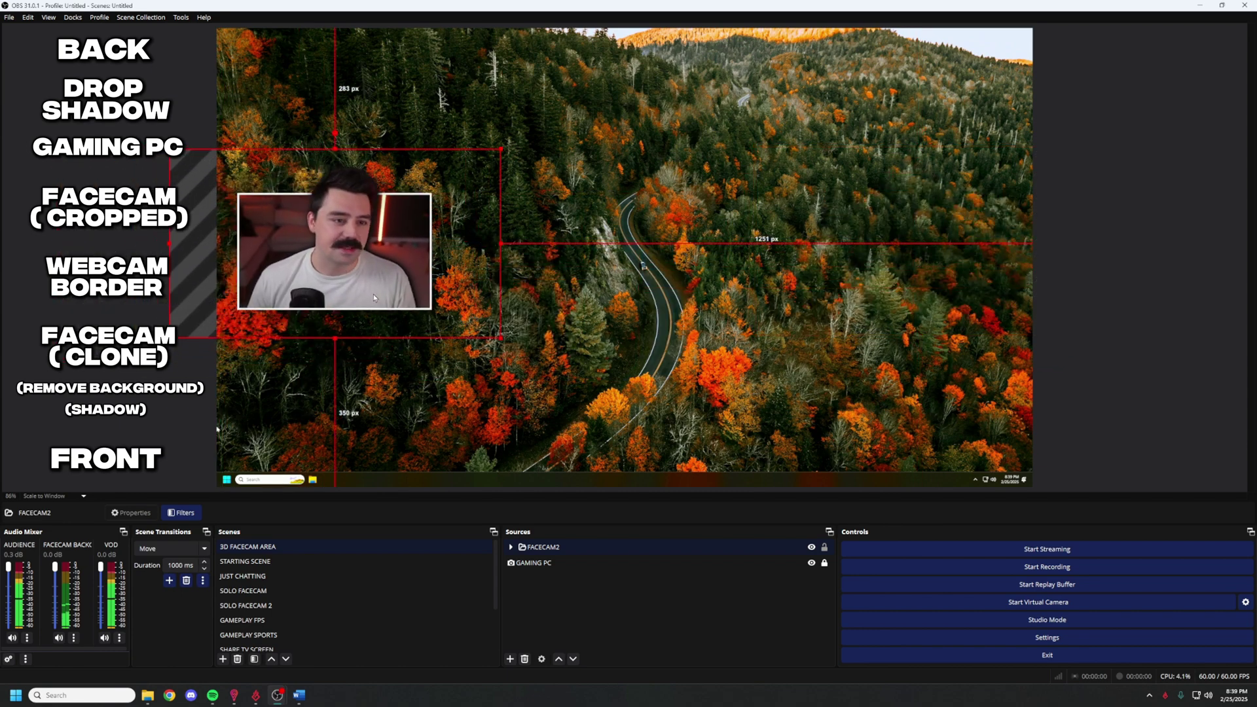
# - Enlarge the FACECAM2 group from its lower-right corner until it extends past the canvas's bottom edge
pyautogui.click(510, 562)
pyautogui.keyDown('ctrl'); pyautogui.click(542, 561); pyautogui.keyUp('ctrl')
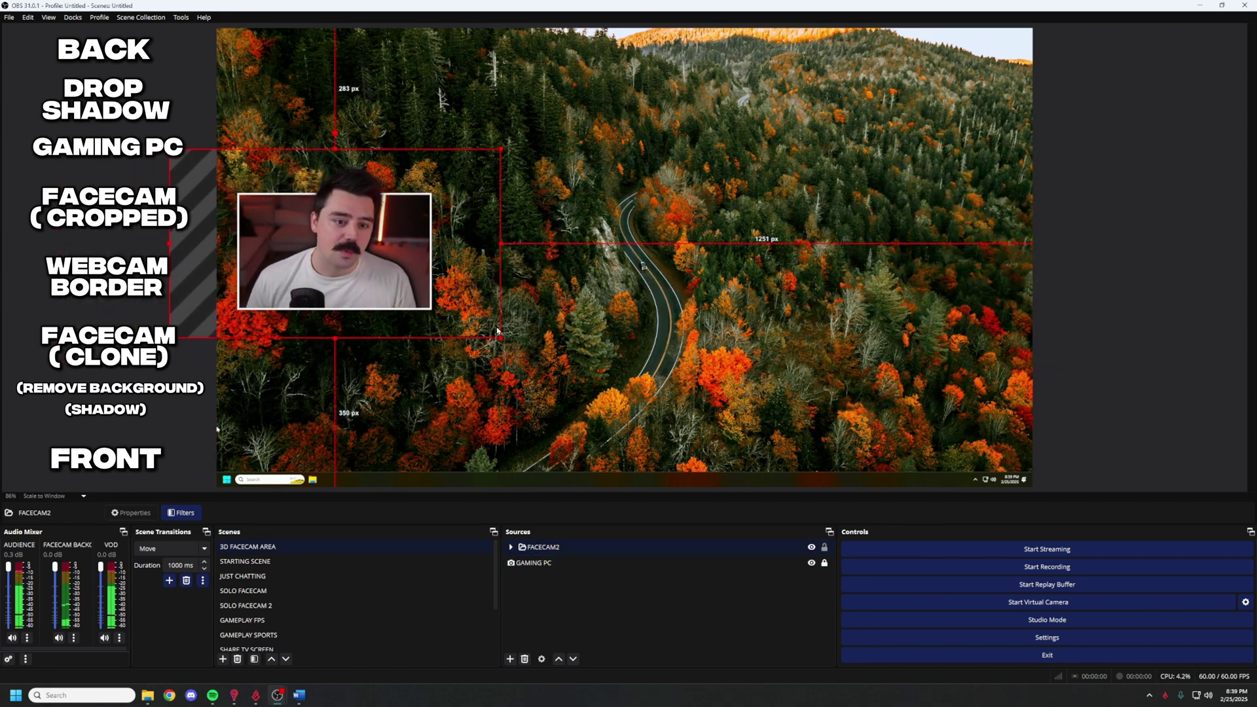
pyautogui.moveTo(500, 337); pyautogui.dragTo(982, 507)
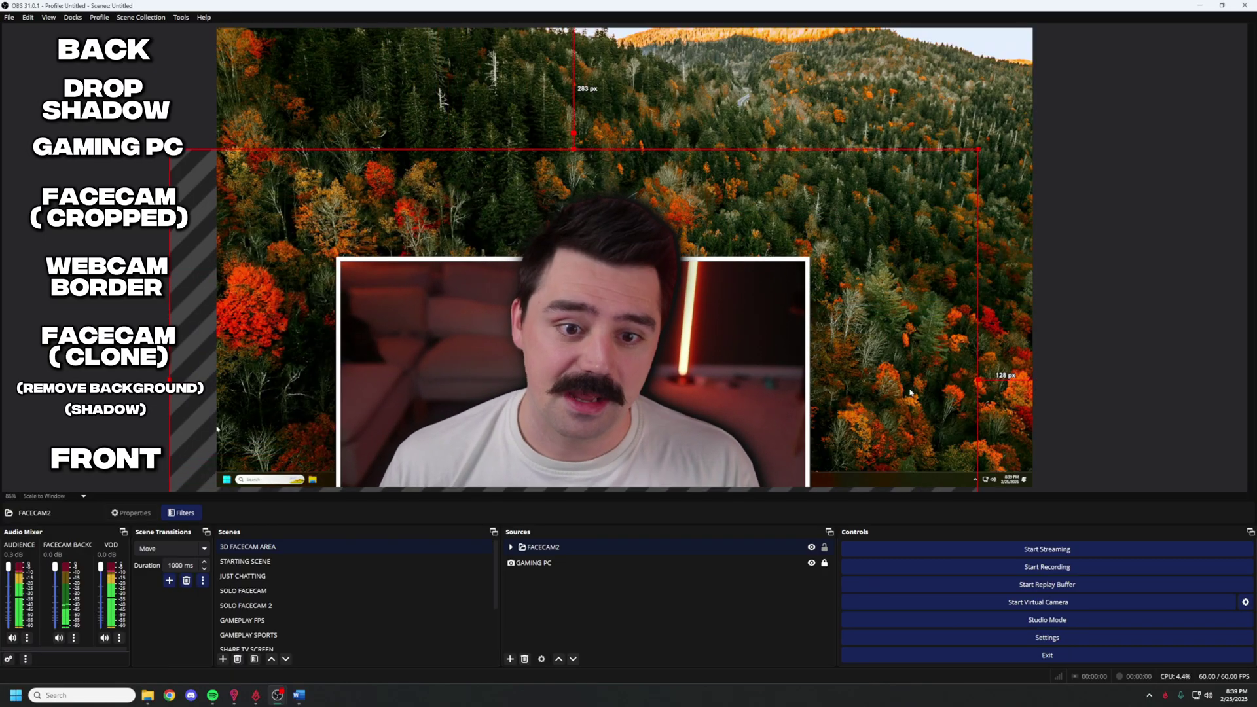